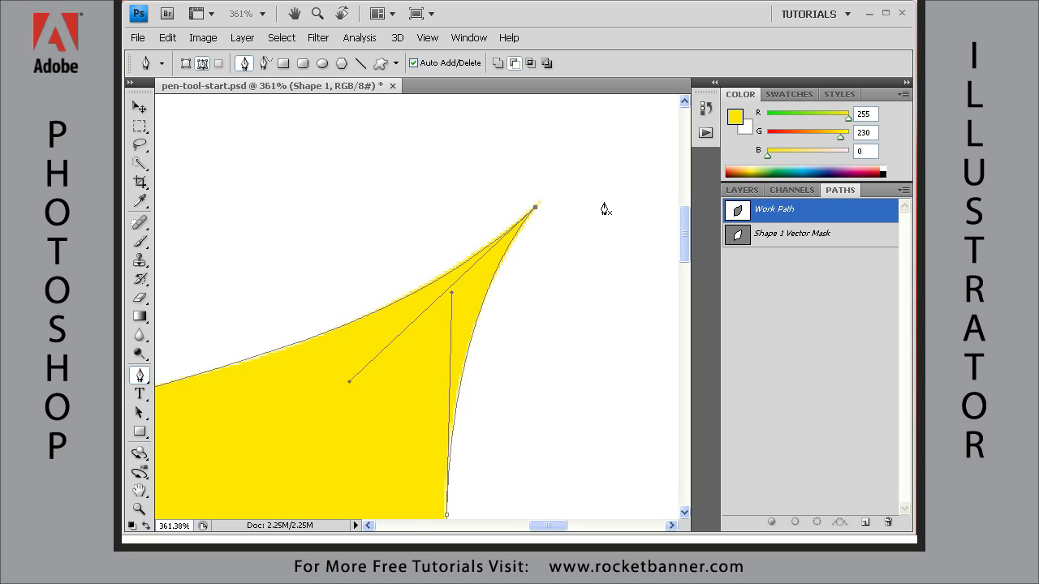
# Step: Hide the Shape 1 and Layer 1 layers to expose the car photo, and clear the leaf-shaped work path
pyautogui.hotkey('ctrl', '0')
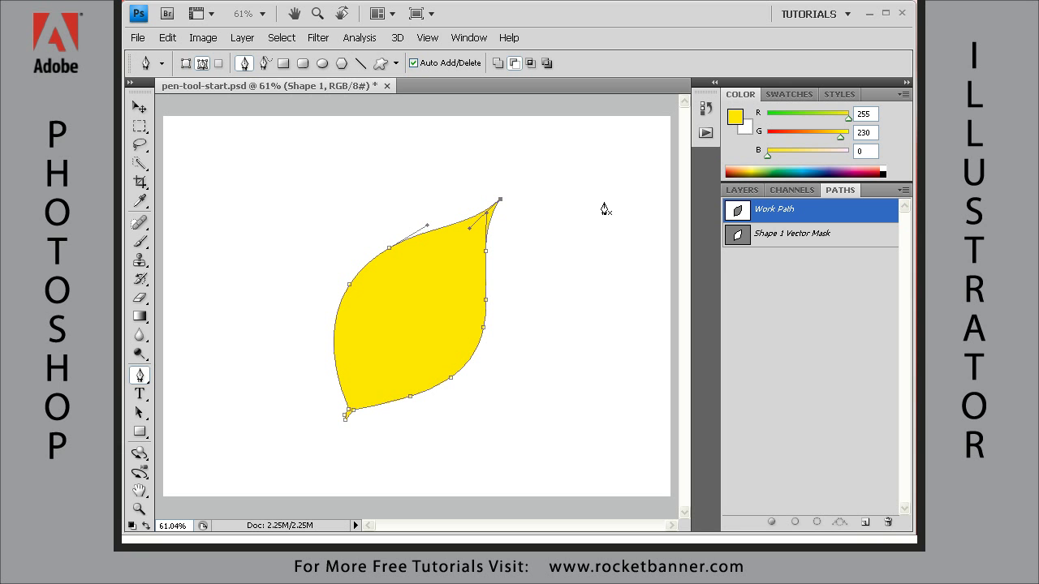
pyautogui.click(743, 190)
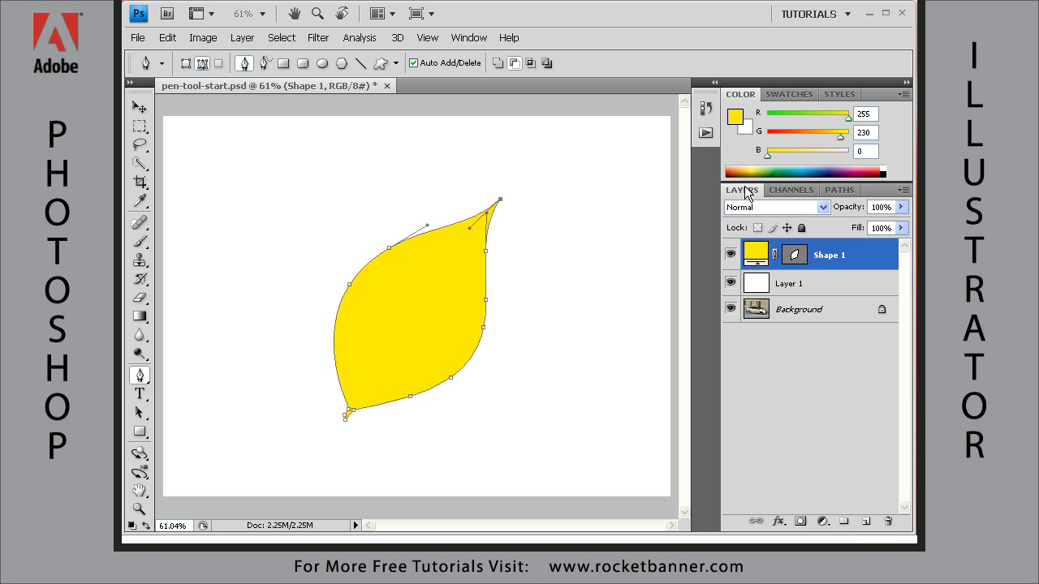
pyautogui.click(730, 254)
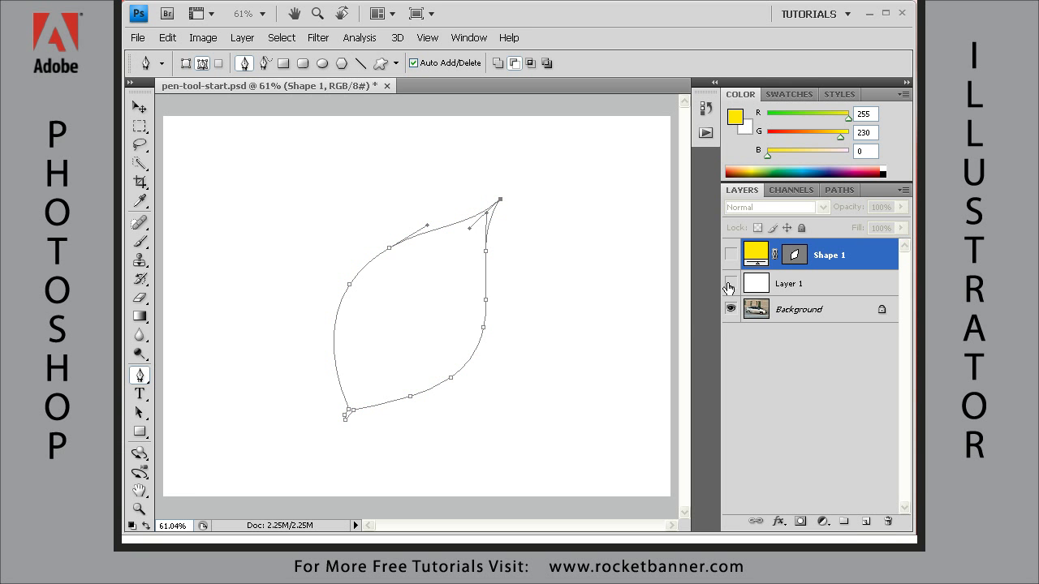
pyautogui.click(730, 282)
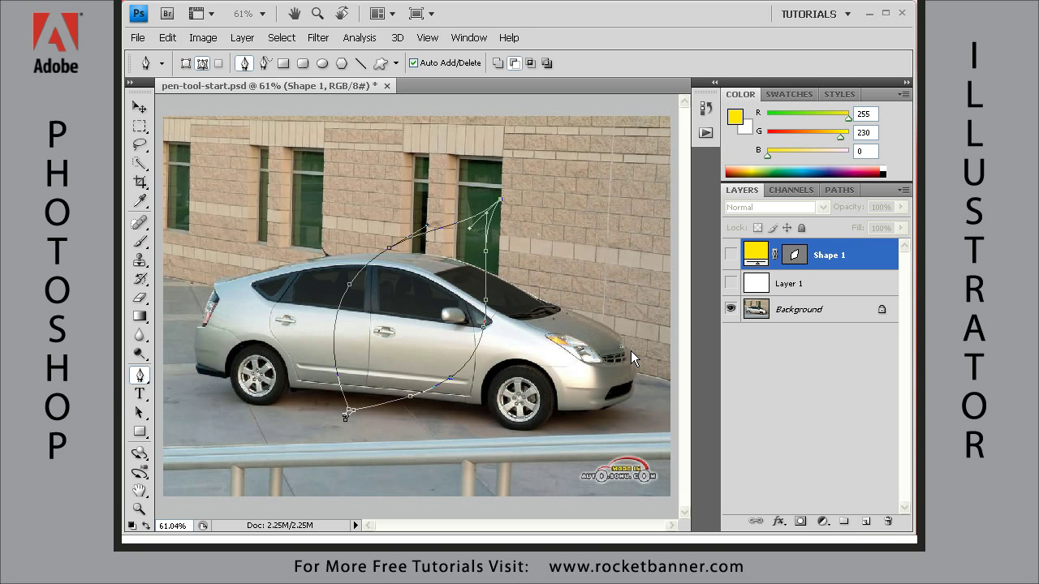
pyautogui.click(839, 190)
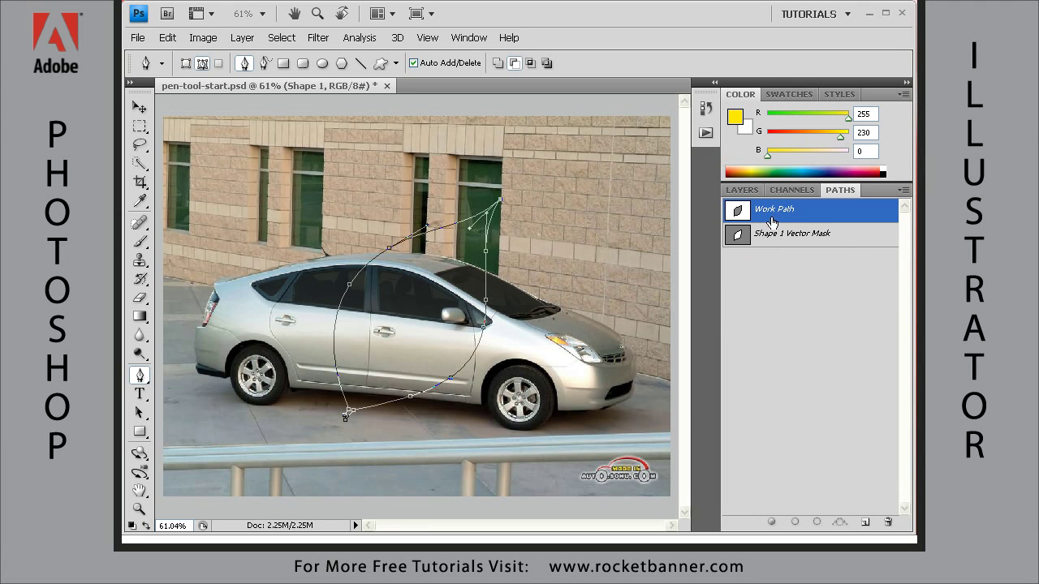
pyautogui.click(767, 274)
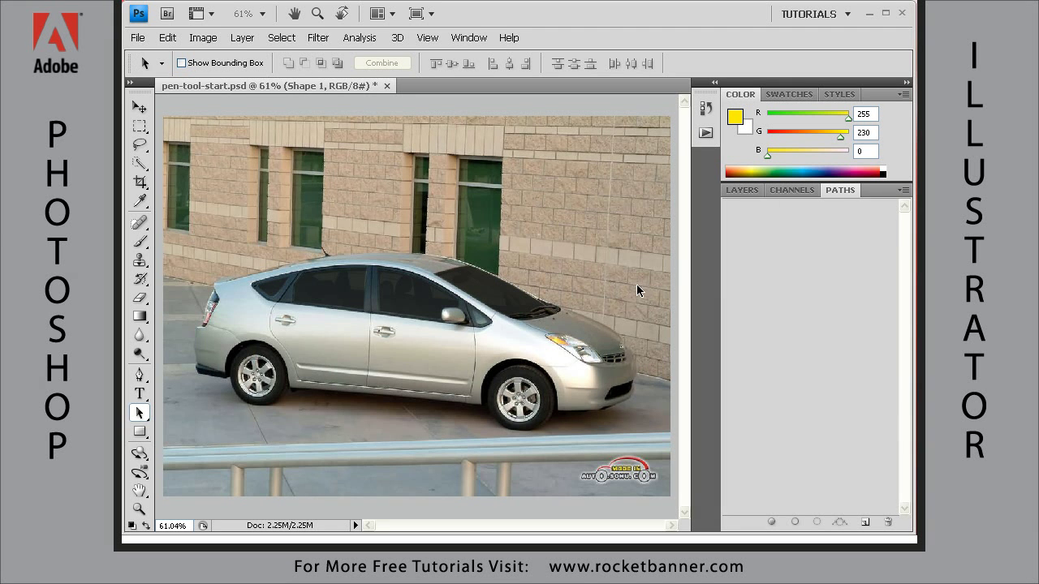
# Step: Start a new path with the Pen tool by placing a smooth anchor on the car's roof edge above the windshield
pyautogui.moveTo(604, 211); pyautogui.dragTo(271, 436)
pyautogui.moveTo(523, 263); pyautogui.dragTo(496, 306)
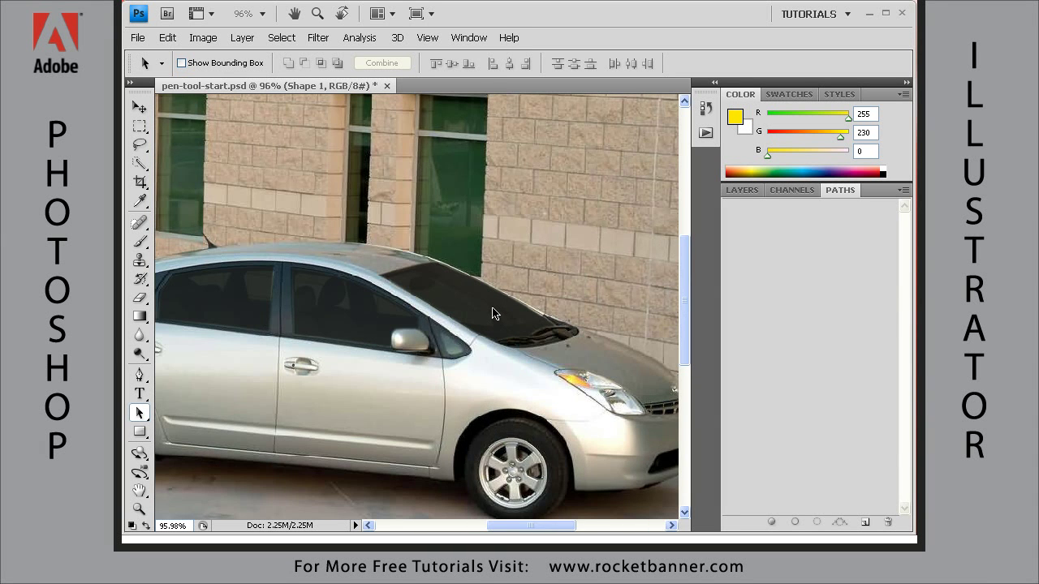
pyautogui.moveTo(634, 181); pyautogui.dragTo(284, 439)
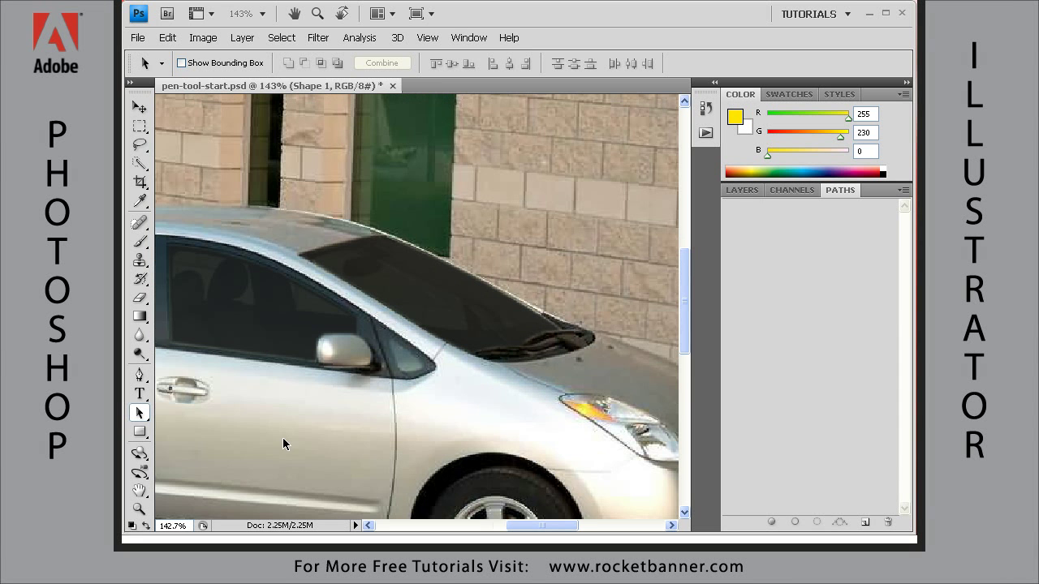
pyautogui.click(140, 375)
pyautogui.hscroll(-2, 418, 317)
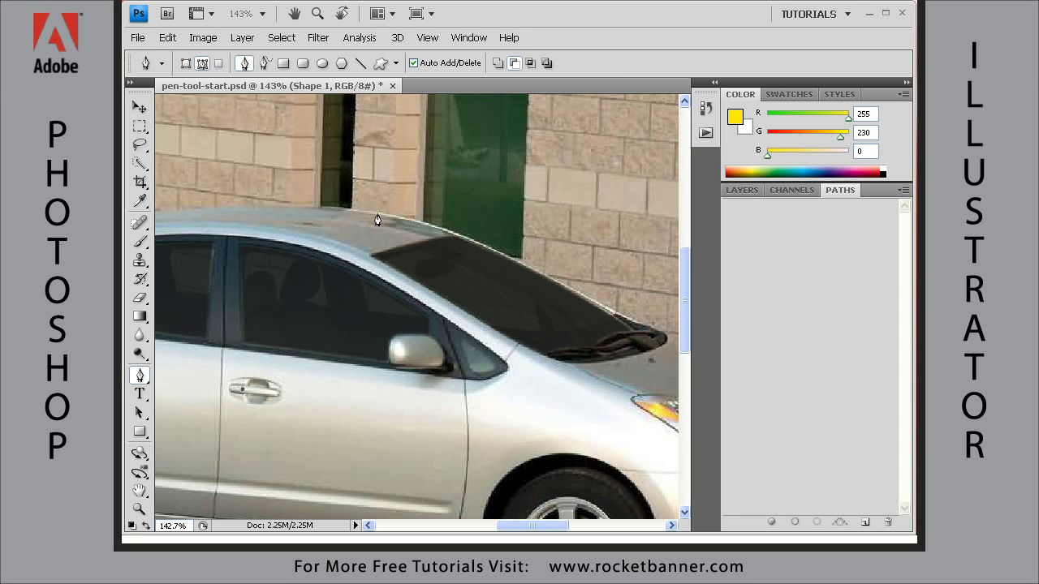
pyautogui.moveTo(375, 214); pyautogui.dragTo(413, 222)
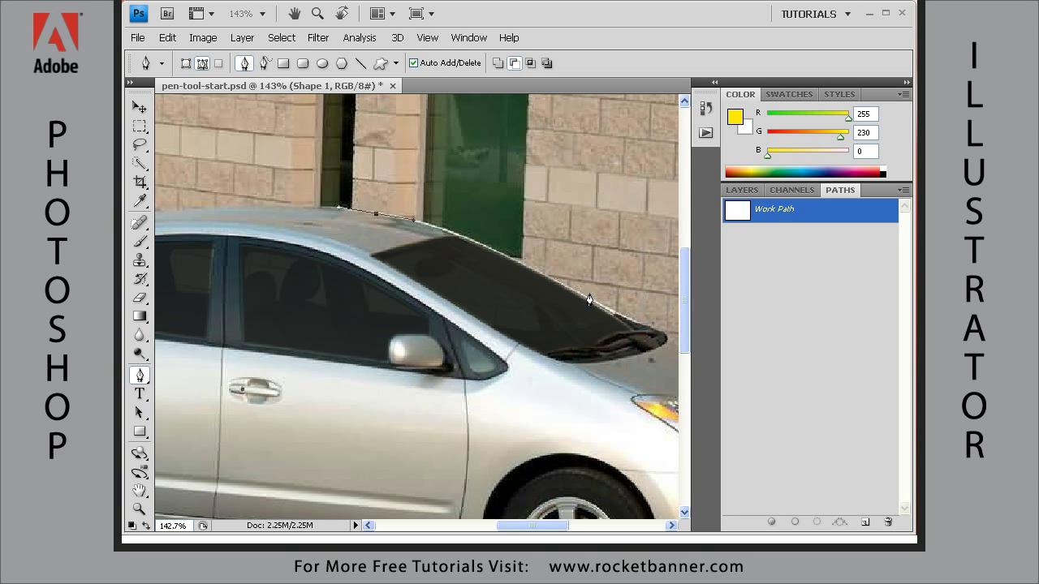
# Step: Extend the path down the windshield edge and over the hood to the car's nose, curving the segments with direction handles
pyautogui.moveTo(635, 228); pyautogui.dragTo(261, 430)
pyautogui.moveTo(439, 241); pyautogui.dragTo(335, 274)
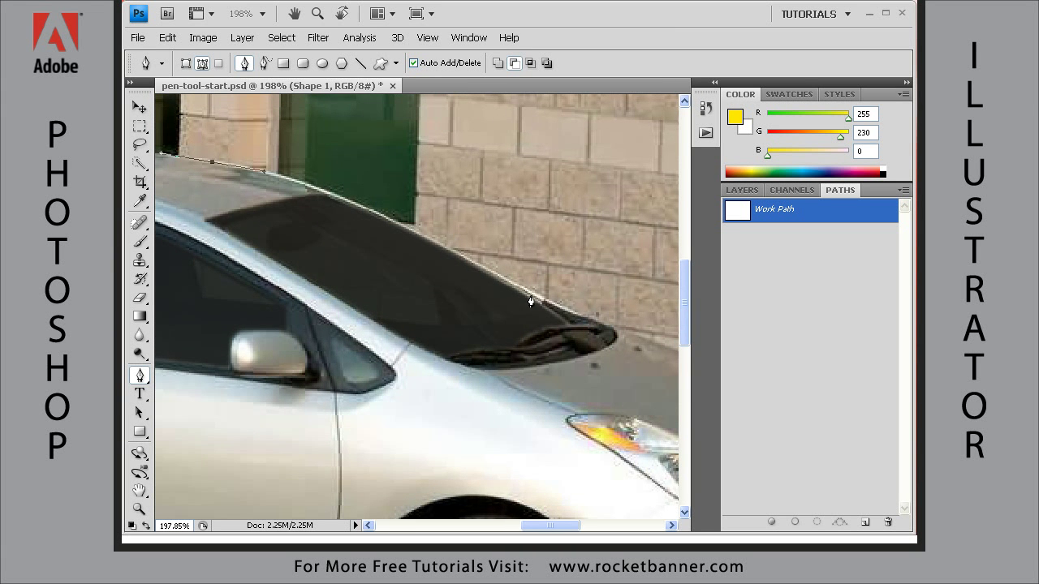
pyautogui.moveTo(560, 307); pyautogui.dragTo(621, 334)
pyautogui.moveTo(266, 177); pyautogui.dragTo(336, 171)
pyautogui.moveTo(563, 327); pyautogui.dragTo(327, 271)
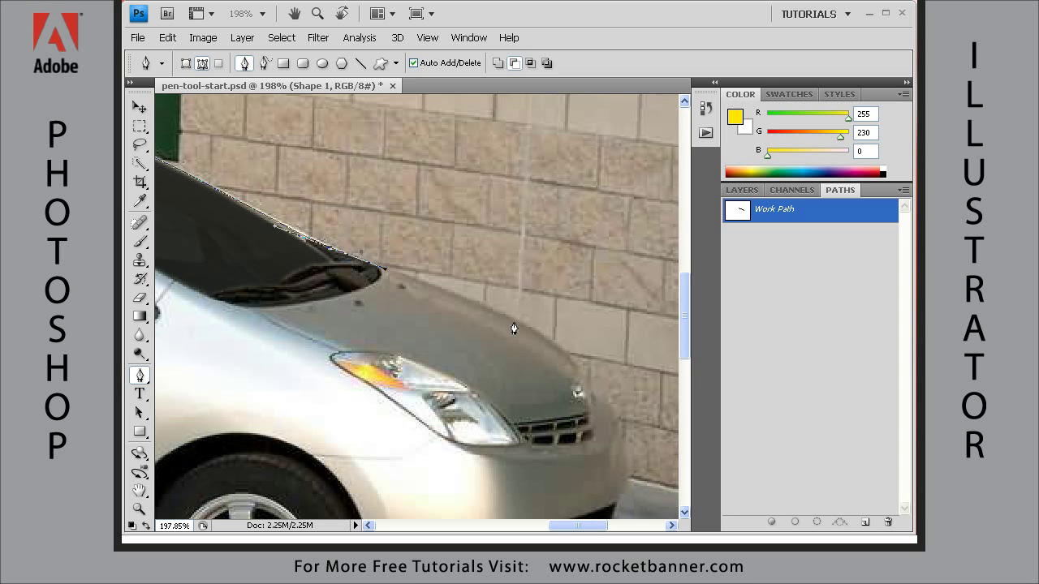
pyautogui.moveTo(584, 383); pyautogui.dragTo(629, 465)
# Step: Fit the hood segment to the car by repositioning the nose anchor, adjusting its handles and adding an anchor midway along the hood
pyautogui.moveTo(498, 407); pyautogui.dragTo(418, 384)
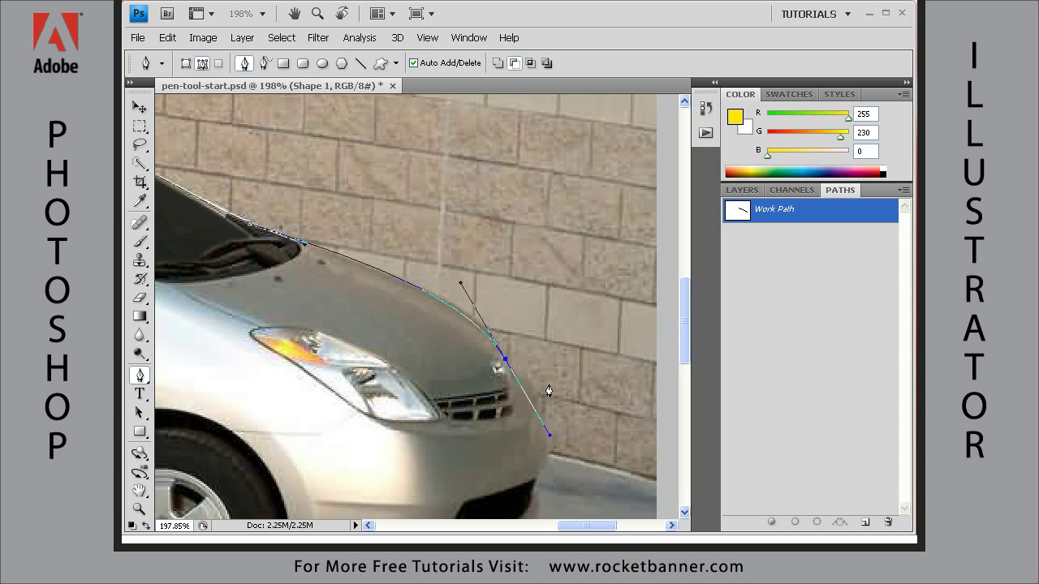
pyautogui.moveTo(579, 240); pyautogui.dragTo(271, 467)
pyautogui.moveTo(466, 471); pyautogui.dragTo(457, 481)
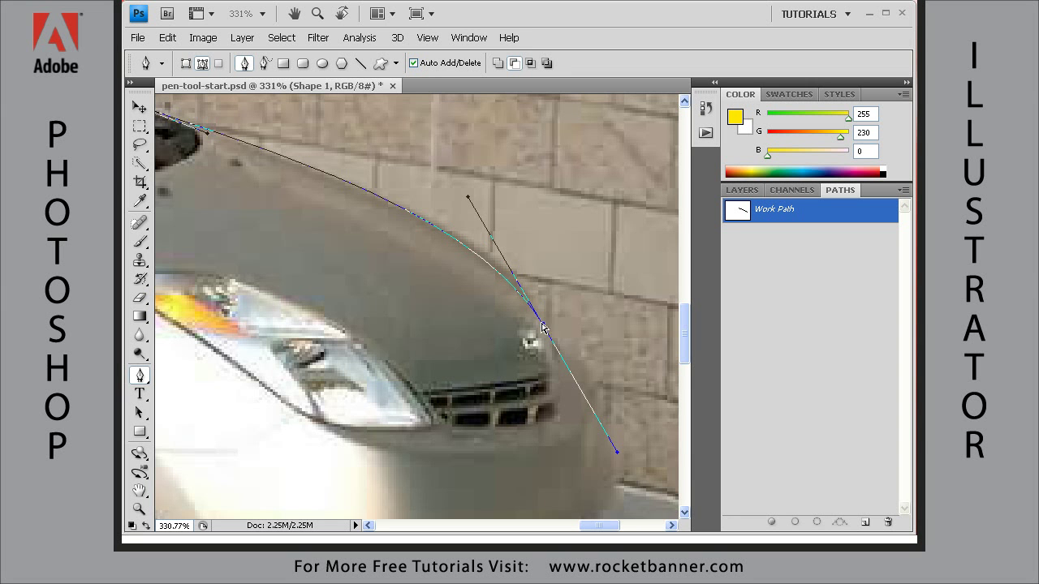
pyautogui.moveTo(543, 329); pyautogui.dragTo(570, 365)
pyautogui.moveTo(495, 232); pyautogui.dragTo(476, 197)
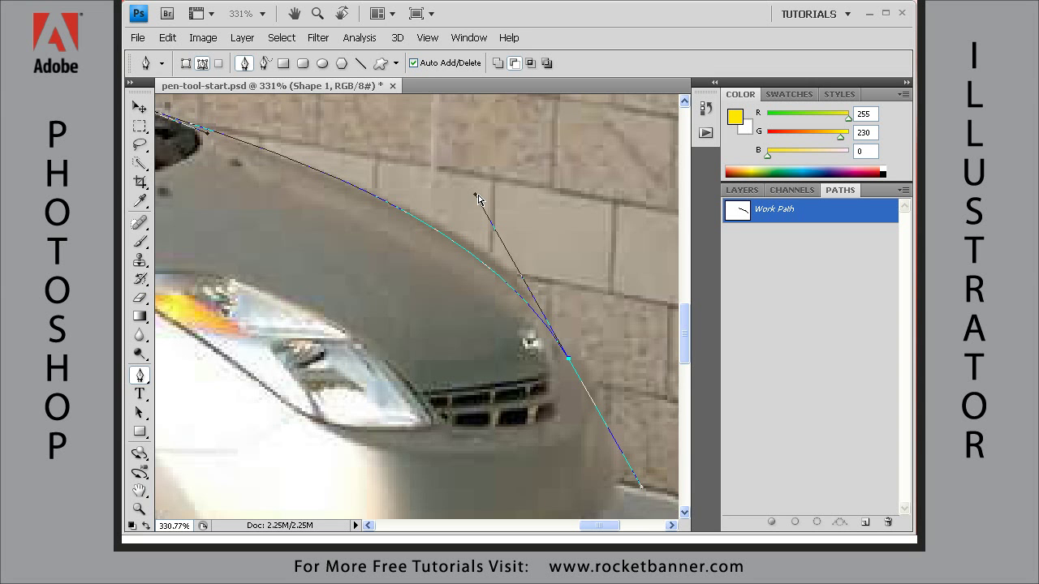
pyautogui.moveTo(475, 197); pyautogui.dragTo(506, 191)
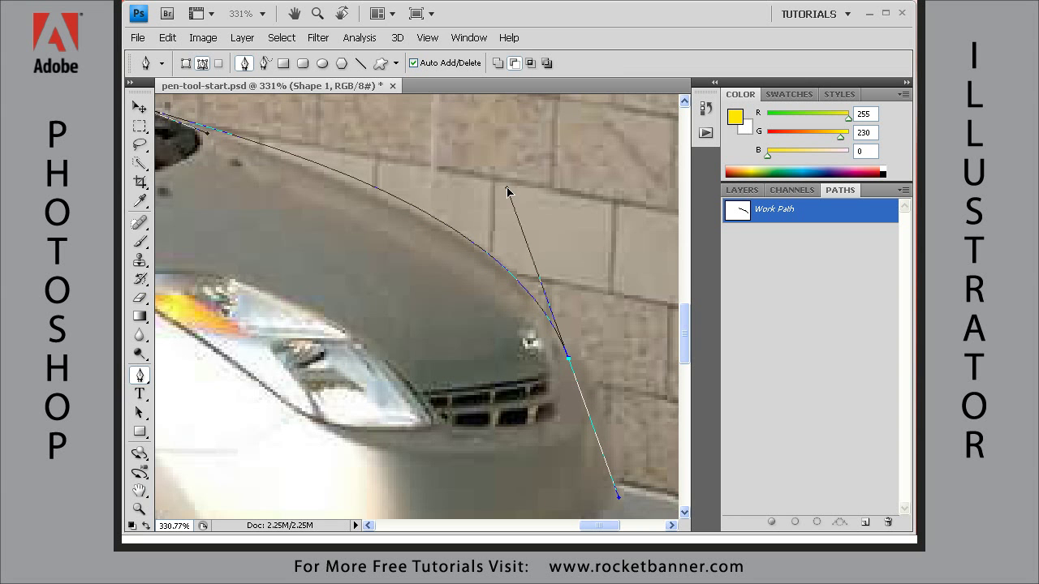
pyautogui.click(377, 191)
pyautogui.moveTo(376, 191); pyautogui.dragTo(366, 190)
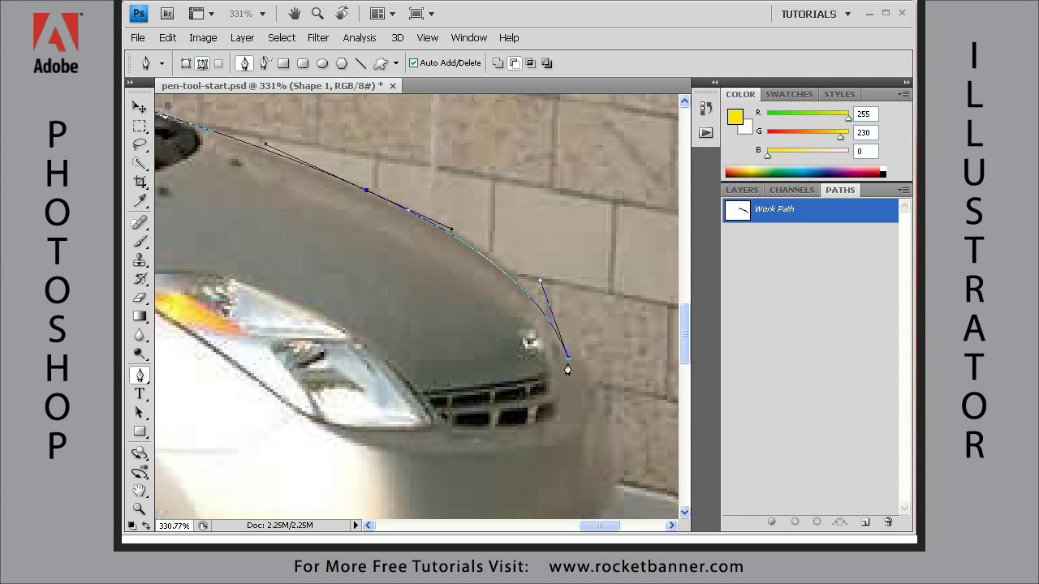
# Step: Remove the nose anchor's outgoing handle and trace the front bumper's outer edge down to the lower grille
pyautogui.click(619, 497)
pyautogui.hotkey('ctrl', 'z')
pyautogui.scroll(-3, 601, 414)
pyautogui.hscroll(3, 591, 390)
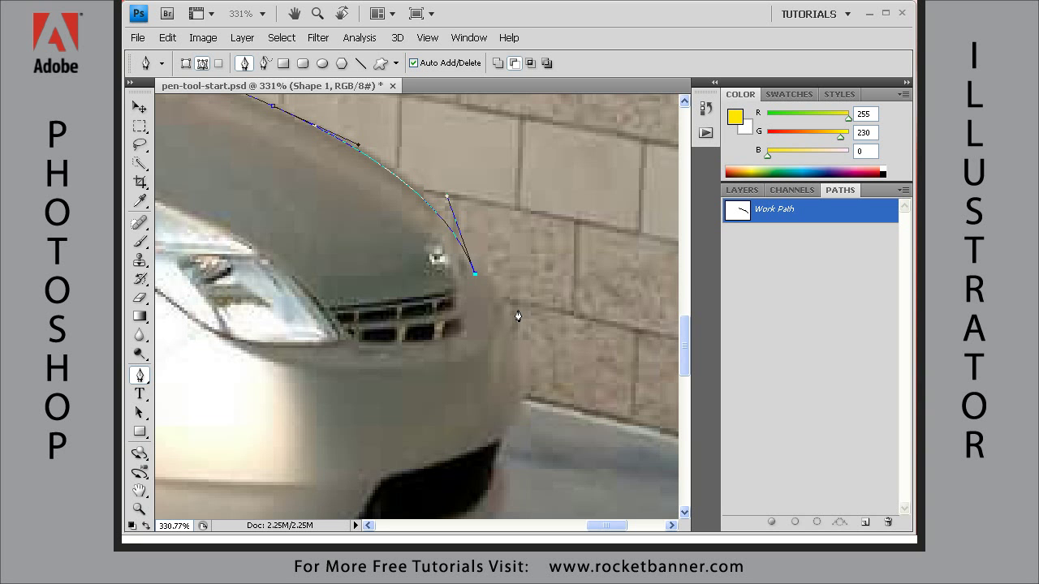
pyautogui.moveTo(498, 299); pyautogui.dragTo(506, 317)
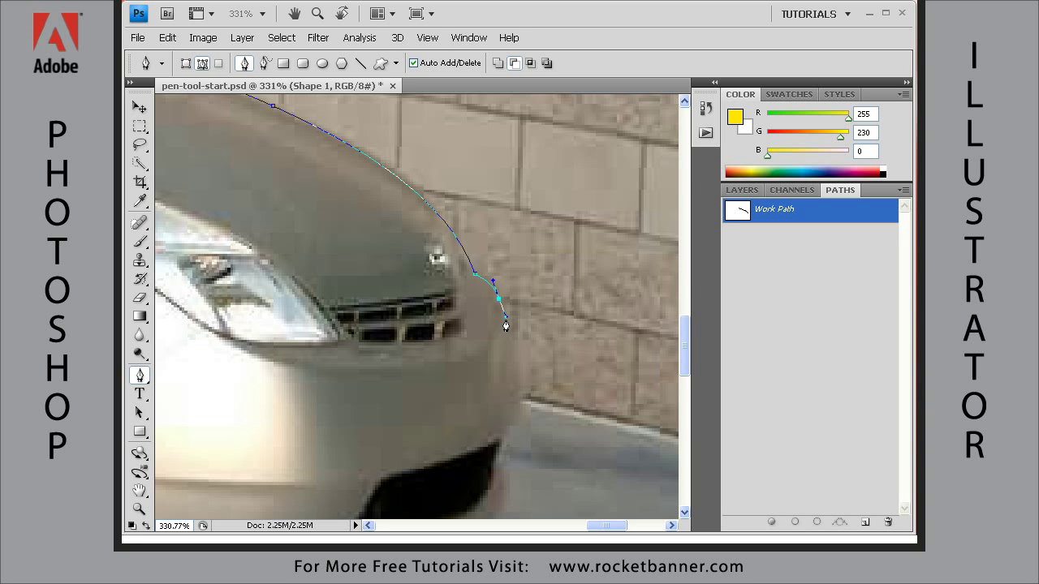
pyautogui.click(521, 416)
pyautogui.moveTo(522, 423); pyautogui.dragTo(513, 454)
pyautogui.moveTo(543, 489); pyautogui.dragTo(510, 357)
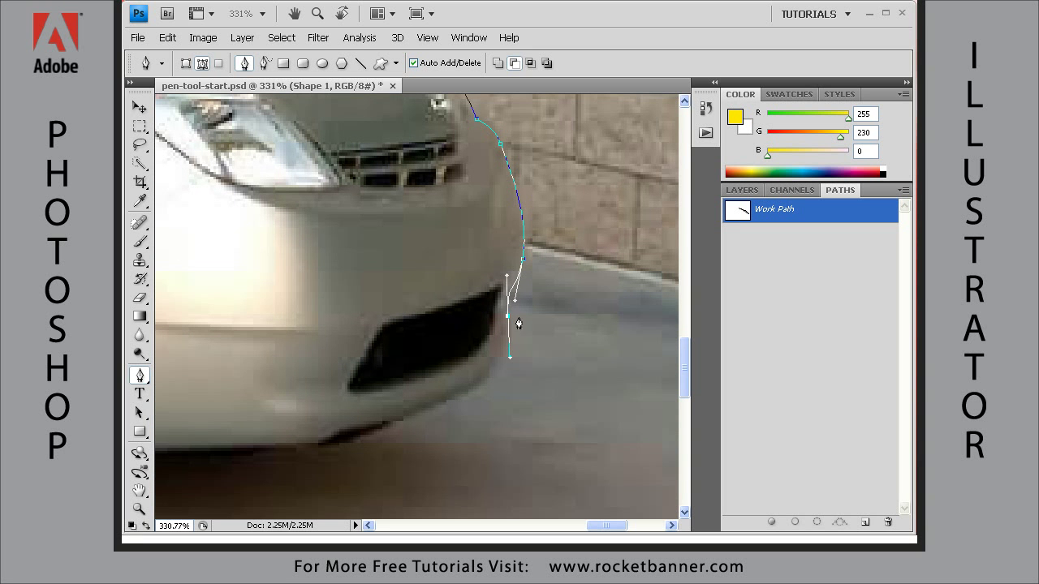
pyautogui.moveTo(517, 305); pyautogui.dragTo(514, 294)
# Step: Continue the path around the bumper's underside and up the corner behind it to the front wheel arch
pyautogui.moveTo(477, 384); pyautogui.dragTo(455, 394)
pyautogui.moveTo(457, 436); pyautogui.dragTo(571, 387)
pyautogui.moveTo(489, 381); pyautogui.dragTo(462, 391)
pyautogui.moveTo(394, 395); pyautogui.dragTo(479, 416)
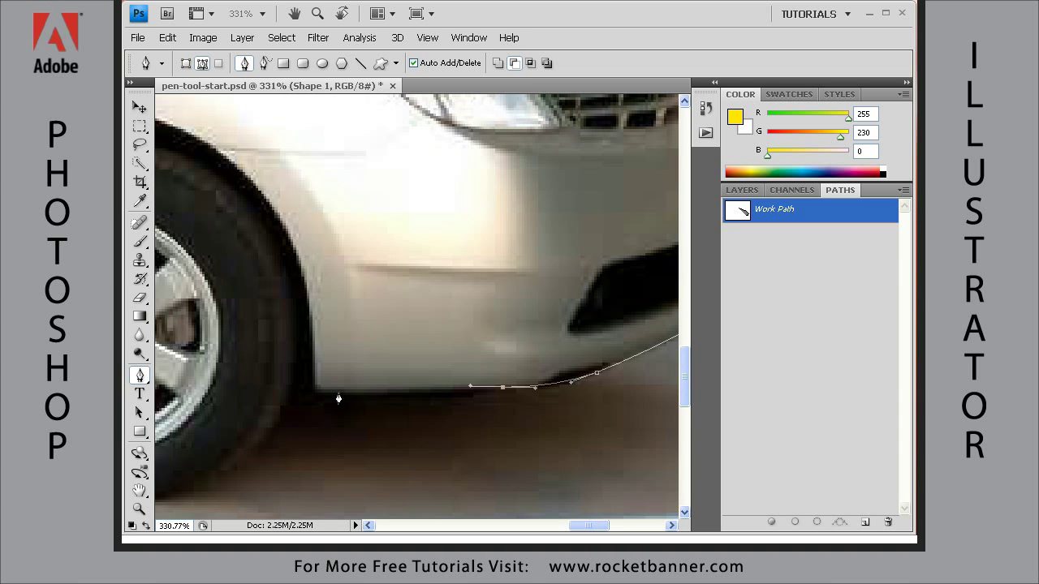
pyautogui.moveTo(328, 393); pyautogui.dragTo(315, 319)
pyautogui.scroll(-3, 288, 395)
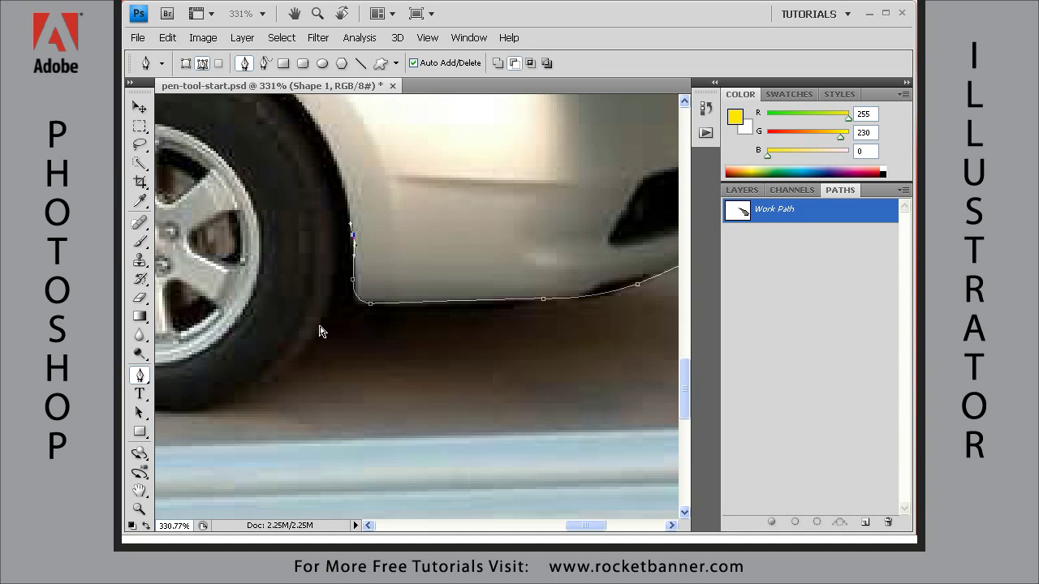
pyautogui.hotkey('ctrl', '-')
pyautogui.hotkey('ctrl', '-')
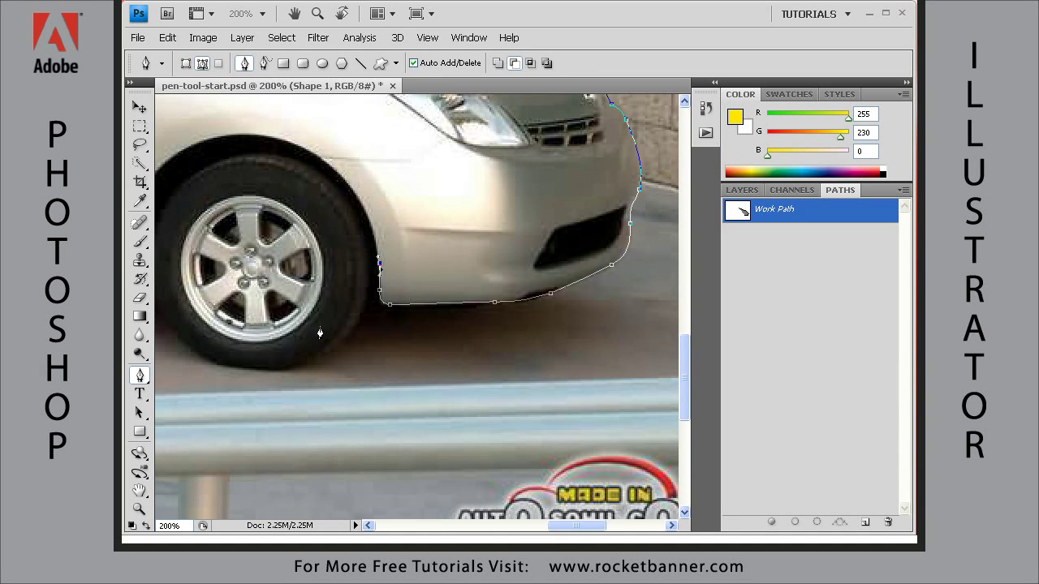
pyautogui.click(366, 264)
pyautogui.moveTo(367, 439); pyautogui.dragTo(367, 405)
pyautogui.hotkey('ctrl', 'z')
pyautogui.moveTo(366, 264); pyautogui.dragTo(366, 397)
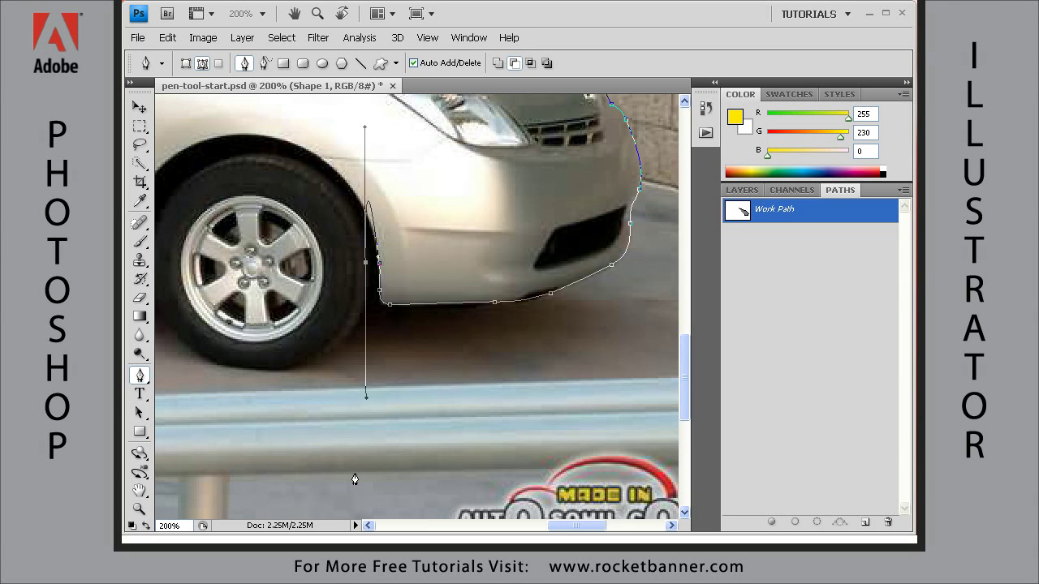
# Step: Trace the bottom of the front tire with a single curve between two side anchors, adjusting the first handle to match the rubber
pyautogui.moveTo(237, 323); pyautogui.dragTo(274, 339)
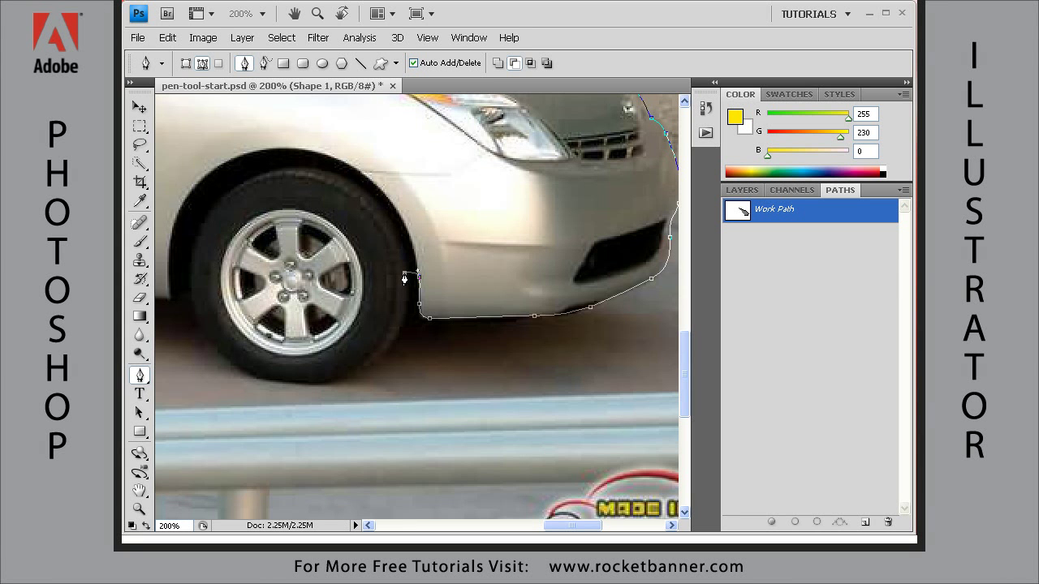
pyautogui.moveTo(405, 276); pyautogui.dragTo(404, 428)
pyautogui.moveTo(190, 300); pyautogui.dragTo(289, 399)
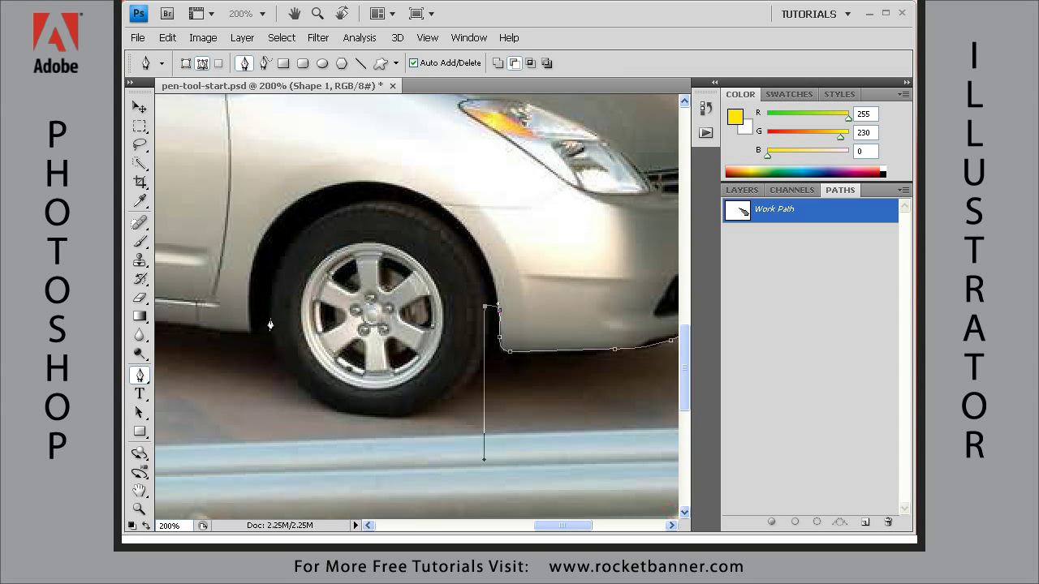
pyautogui.moveTo(270, 322); pyautogui.dragTo(267, 195)
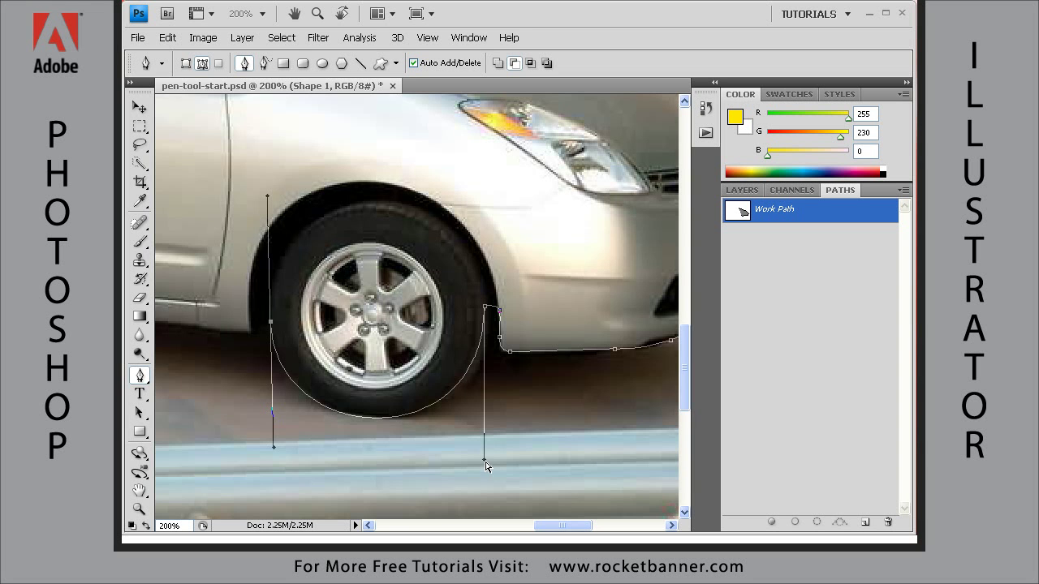
pyautogui.moveTo(485, 460)
pyautogui.mouseDown()
pyautogui.moveTo(485, 474)
pyautogui.moveTo(493, 456)
pyautogui.mouseUp()
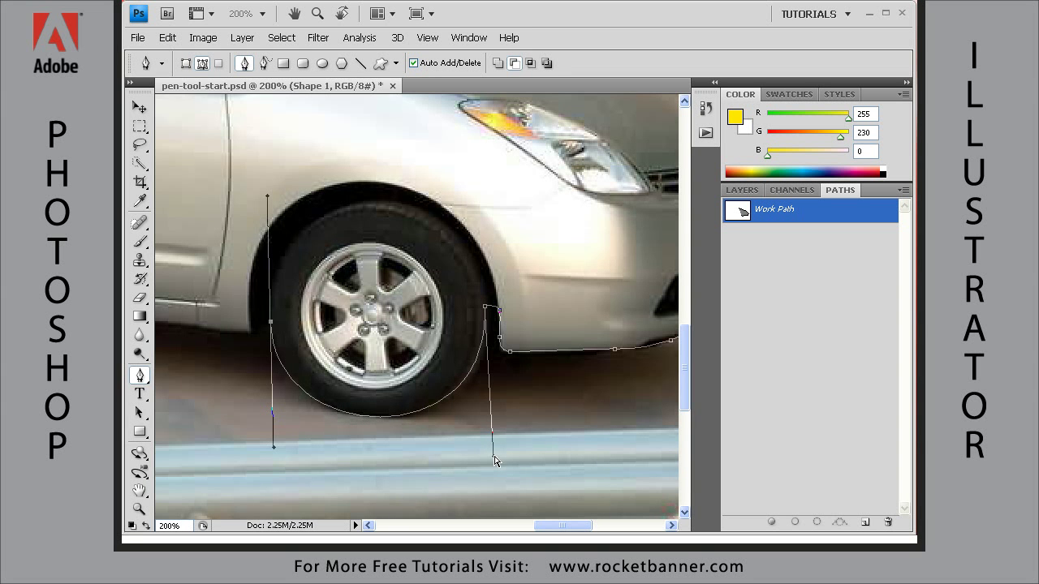
# Step: Remove the tire anchor's outgoing handle, step across to the wheel arch and trace the door sill to the rear wheel
pyautogui.keyDown('alt'); pyautogui.click(271, 328); pyautogui.keyUp('alt')
pyautogui.click(251, 331)
pyautogui.hscroll(-5, 400, 425)
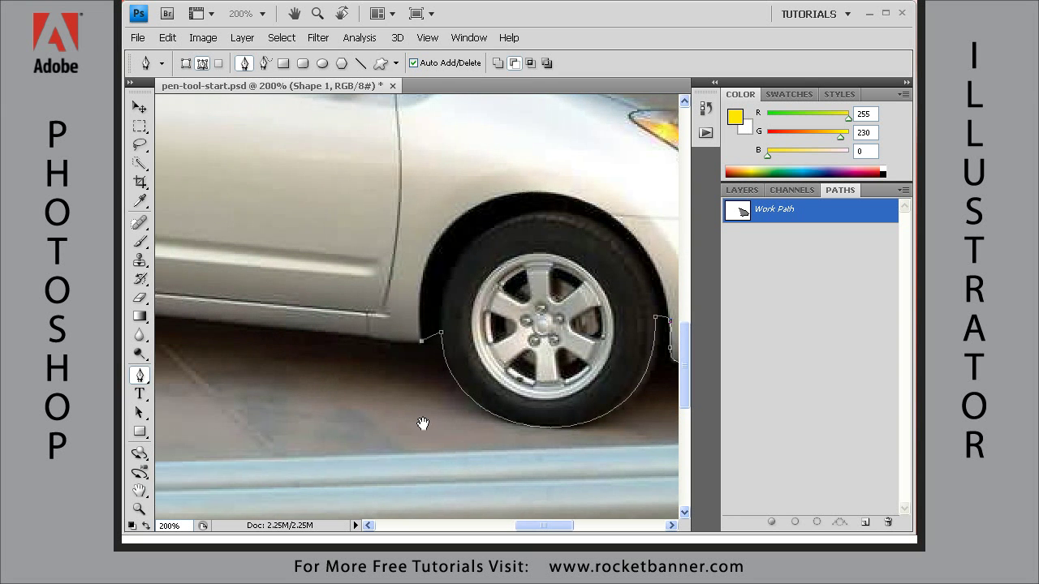
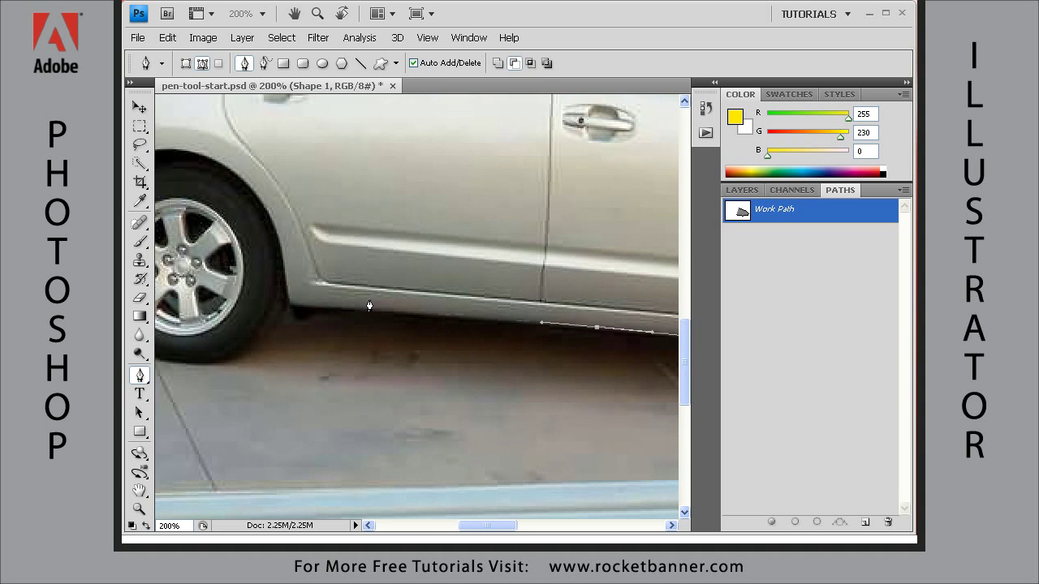
pyautogui.moveTo(346, 311); pyautogui.dragTo(286, 276)
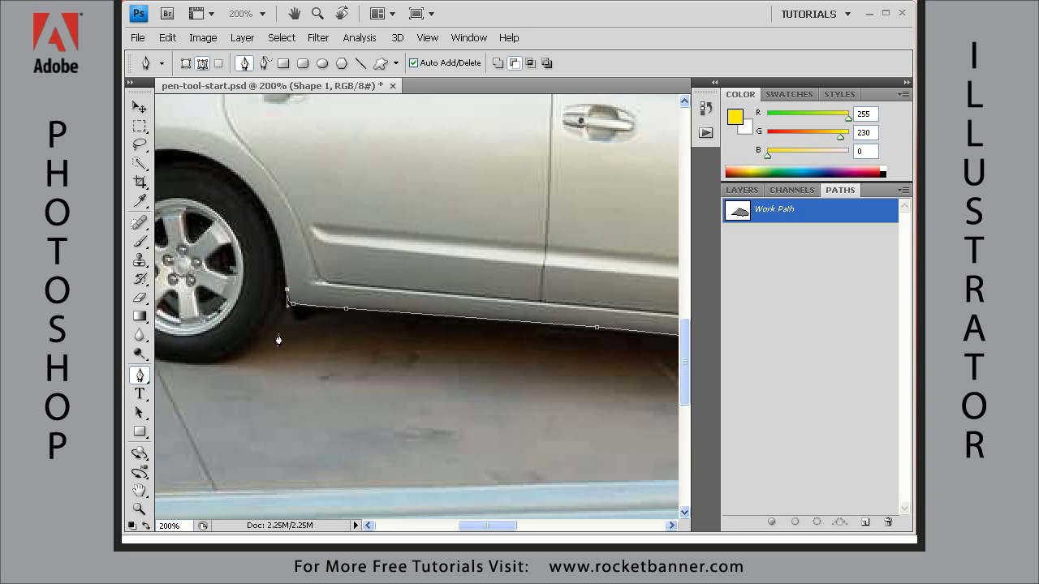
# Step: Trace the bottom of the rear tire with a curve, adjusting its handle and adding a lower anchor to fit the tire's edge
pyautogui.hscroll(-3, 420, 338)
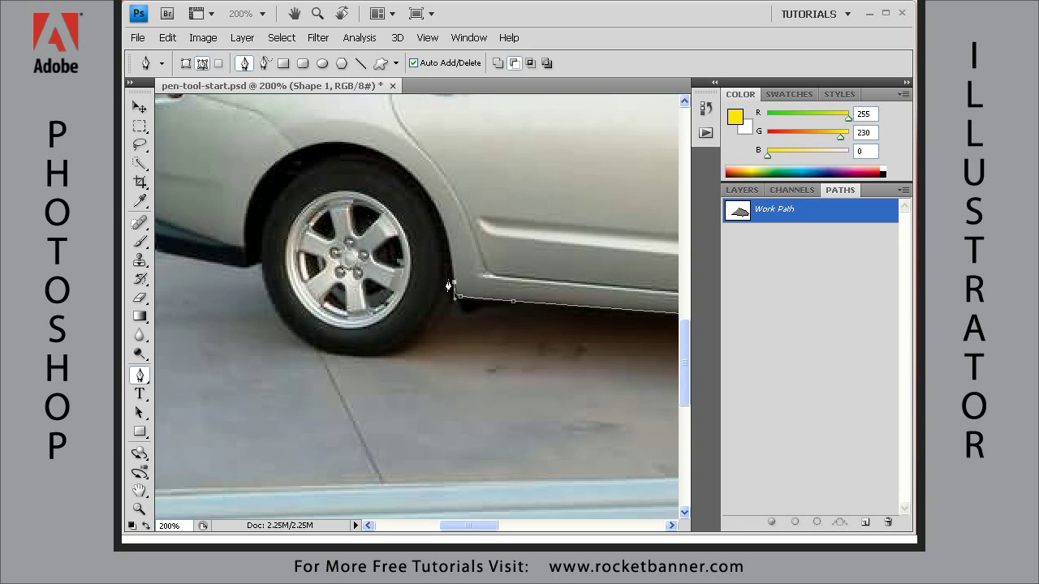
pyautogui.moveTo(448, 285); pyautogui.dragTo(429, 441)
pyautogui.moveTo(262, 264); pyautogui.dragTo(261, 172)
pyautogui.press('alt')
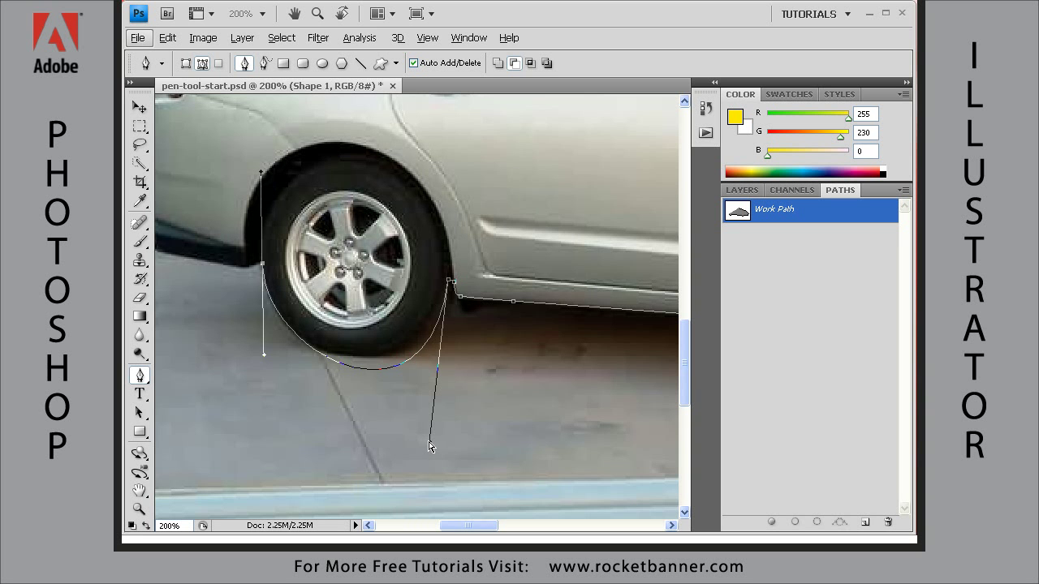
pyautogui.moveTo(429, 442); pyautogui.dragTo(442, 416)
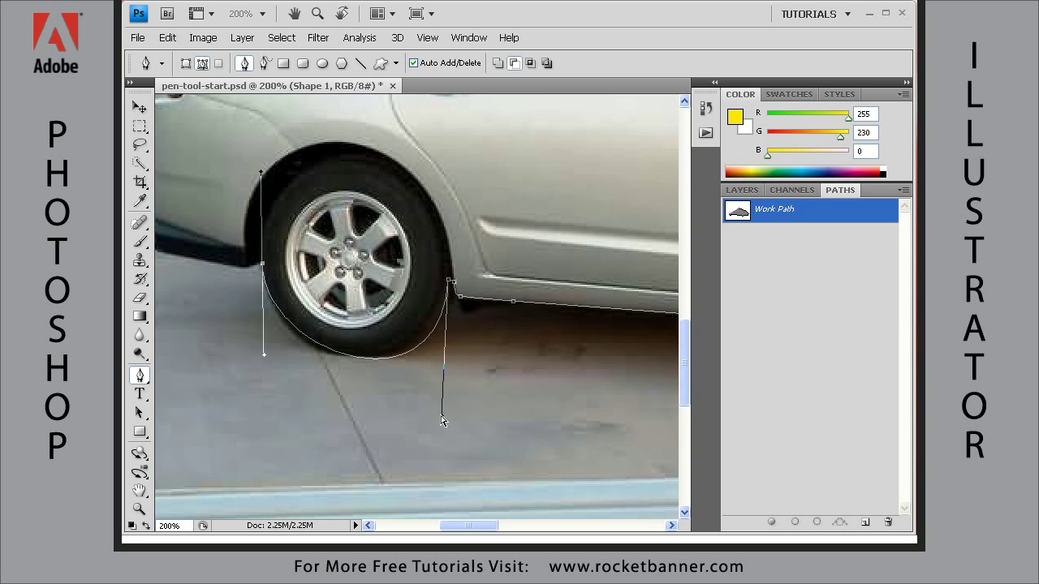
pyautogui.click(362, 359)
pyautogui.moveTo(362, 358); pyautogui.dragTo(347, 358)
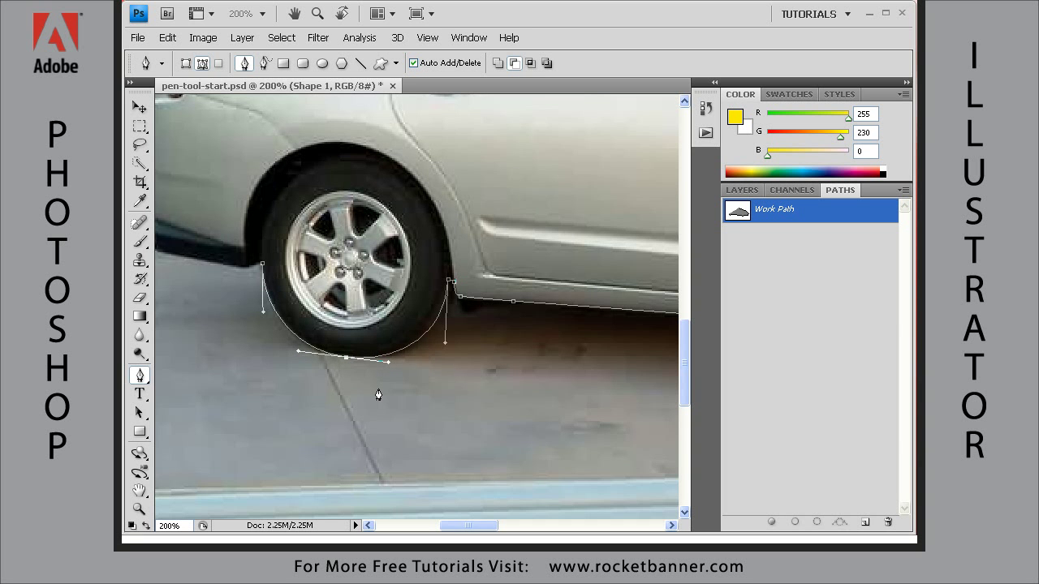
# Step: Remove the outgoing handle of the rear tire's last anchor and step the path across to the rear bumper's lower edge
pyautogui.click(263, 265)
pyautogui.moveTo(248, 274); pyautogui.dragTo(260, 329)
pyautogui.hotkey('ctrl', 'z')
pyautogui.keyDown('alt'); pyautogui.click(263, 268); pyautogui.keyUp('alt')
pyautogui.moveTo(237, 339); pyautogui.dragTo(382, 376)
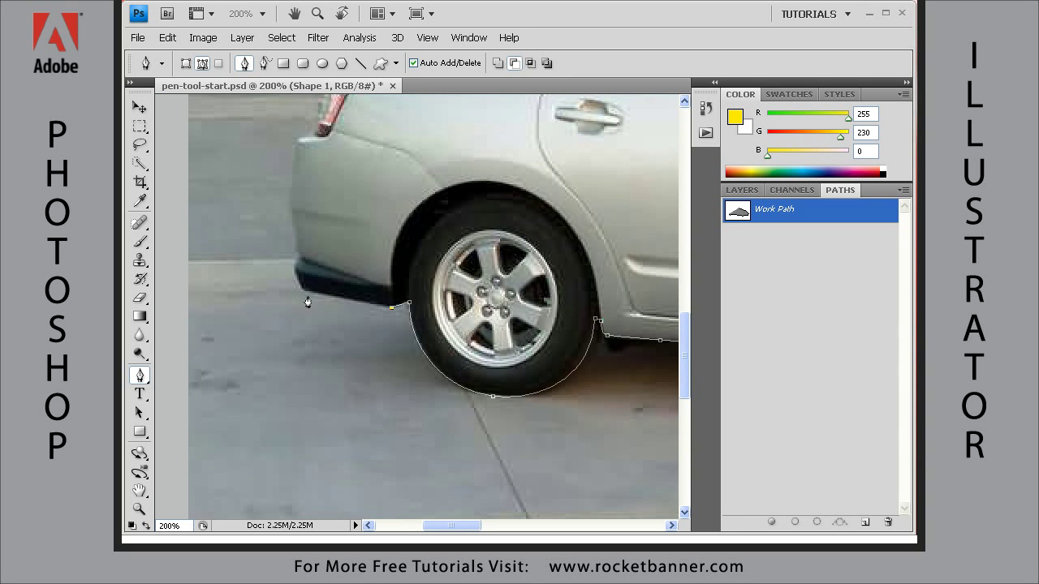
# Step: Trace the rear bumper around its lower corner and up the back edge to the base of the taillight
pyautogui.moveTo(302, 290); pyautogui.dragTo(299, 241)
pyautogui.moveTo(290, 203); pyautogui.dragTo(294, 185)
pyautogui.click(294, 146)
pyautogui.scroll(3, 354, 190)
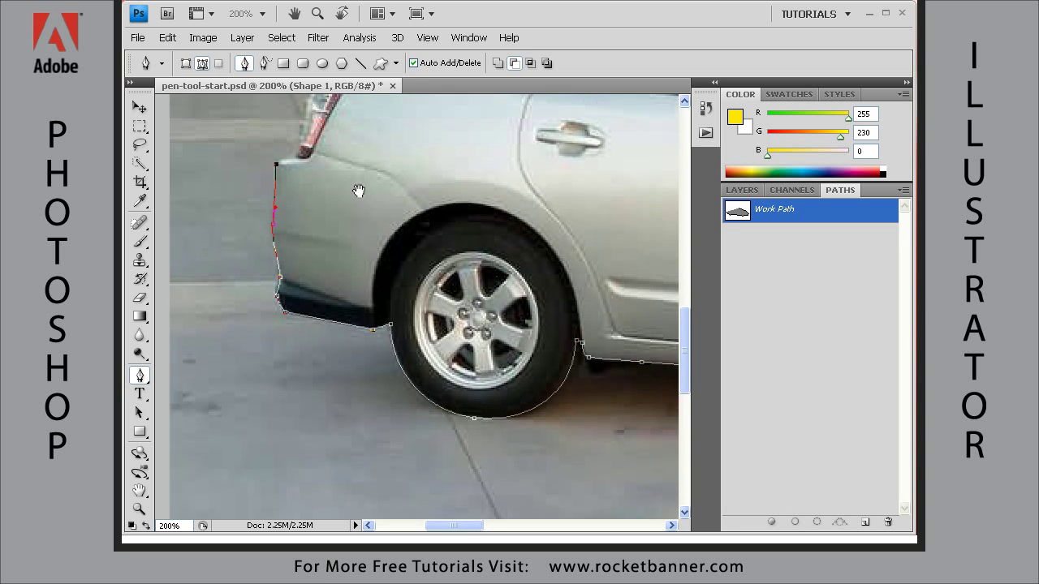
pyautogui.hscroll(3, 355, 190)
pyautogui.click(255, 202)
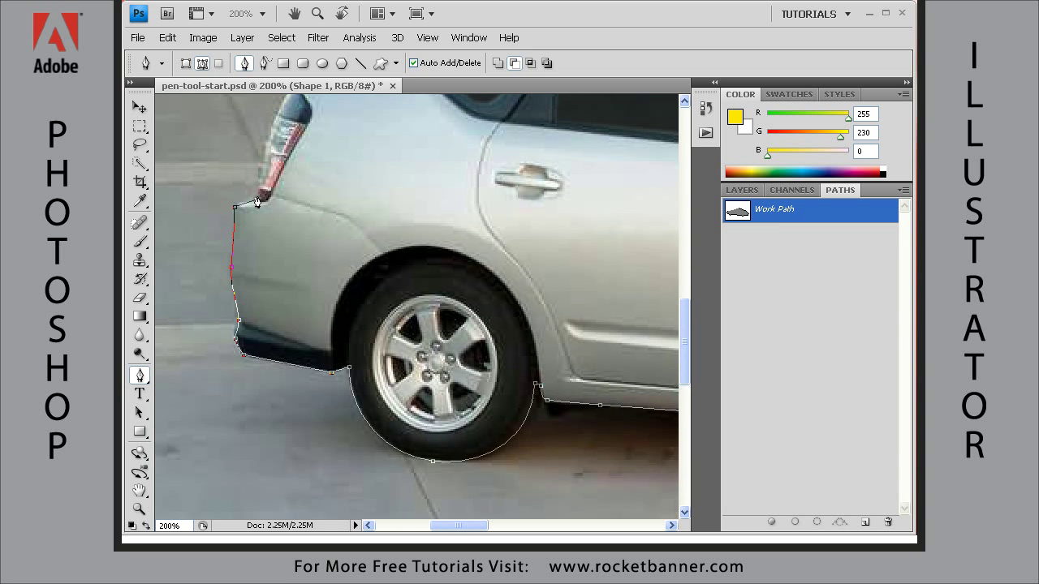
# Step: Curve the path up along the taillight to the spoiler tip, removing the outgoing handle of the anchor above the taillight
pyautogui.scroll(5, 258, 202)
pyautogui.hscroll(2, 257, 202)
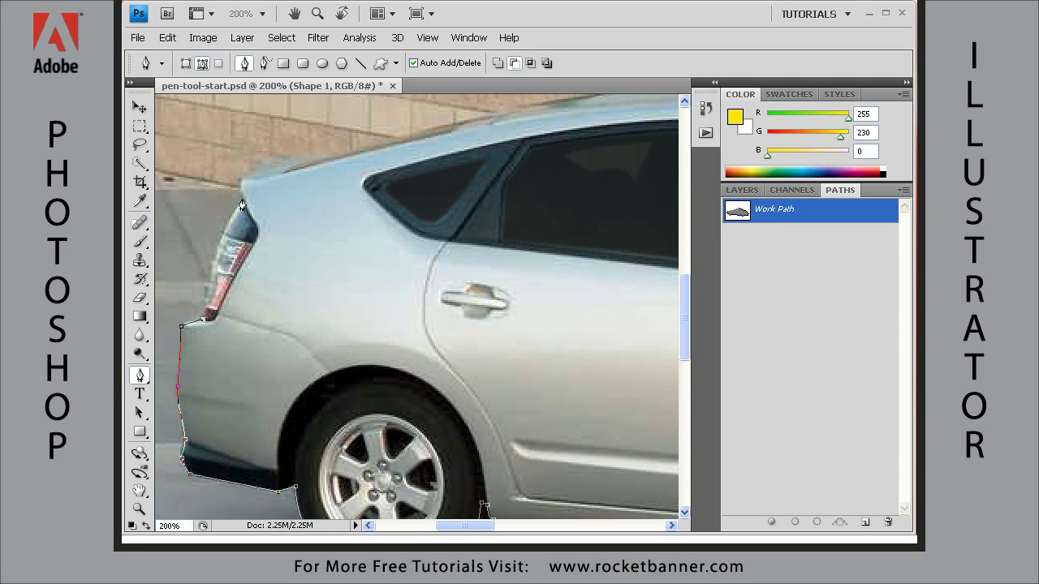
pyautogui.moveTo(240, 199); pyautogui.dragTo(269, 174)
pyautogui.keyDown('alt'); pyautogui.click(241, 198); pyautogui.keyUp('alt')
pyautogui.moveTo(240, 185); pyautogui.dragTo(304, 167)
pyautogui.moveTo(246, 173)
pyautogui.mouseDown()
pyautogui.moveTo(268, 199)
pyautogui.moveTo(255, 182)
pyautogui.mouseUp()
# Step: Place a curve anchor on the rear roof edge just past the spoiler and refine its position and handles to fit
pyautogui.scroll(3, 299, 174)
pyautogui.moveTo(503, 335); pyautogui.dragTo(391, 305)
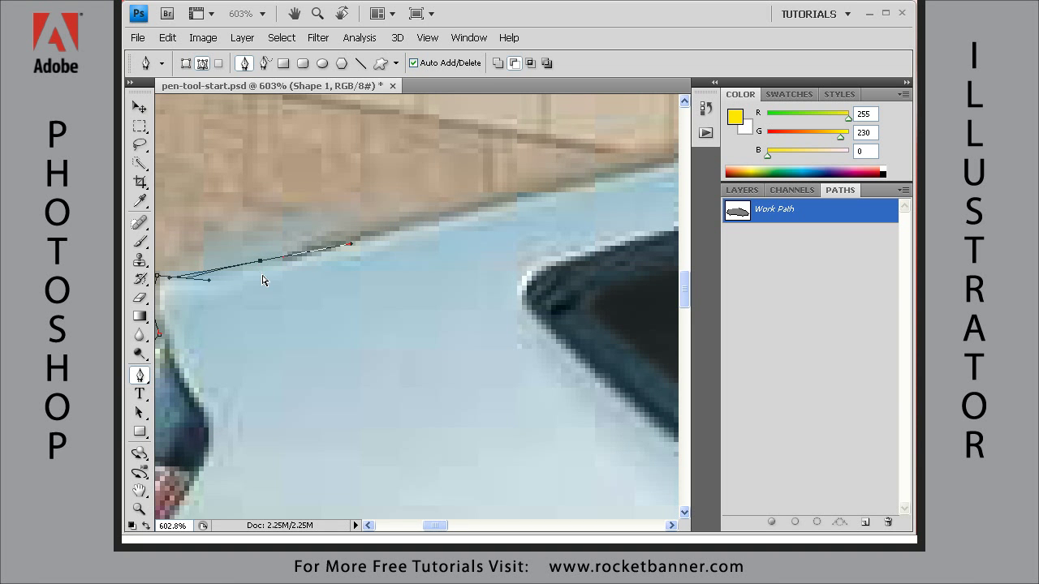
pyautogui.moveTo(260, 263); pyautogui.dragTo(339, 256)
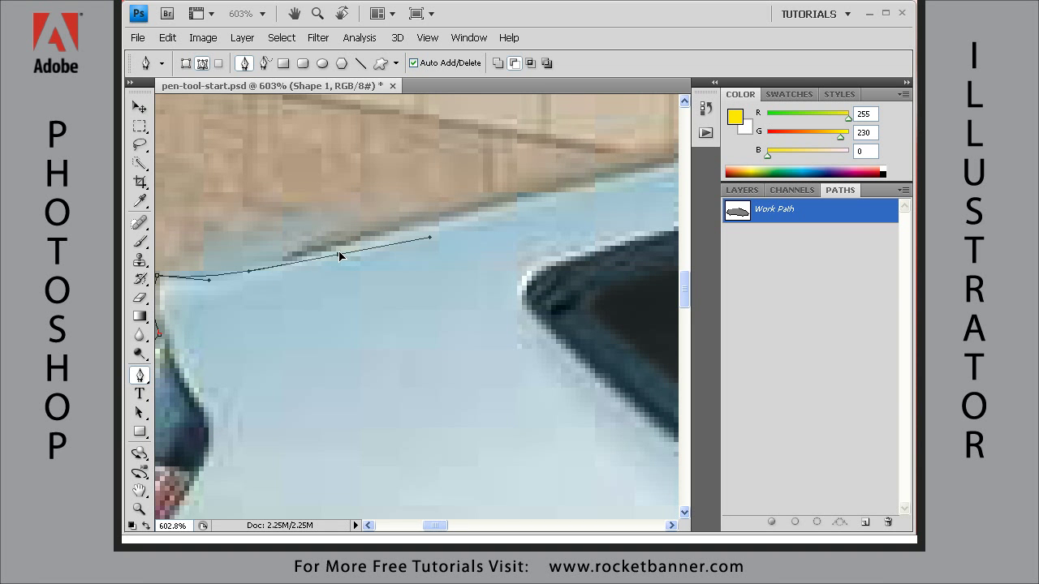
pyautogui.moveTo(447, 255); pyautogui.dragTo(384, 269)
pyautogui.moveTo(276, 271); pyautogui.dragTo(281, 260)
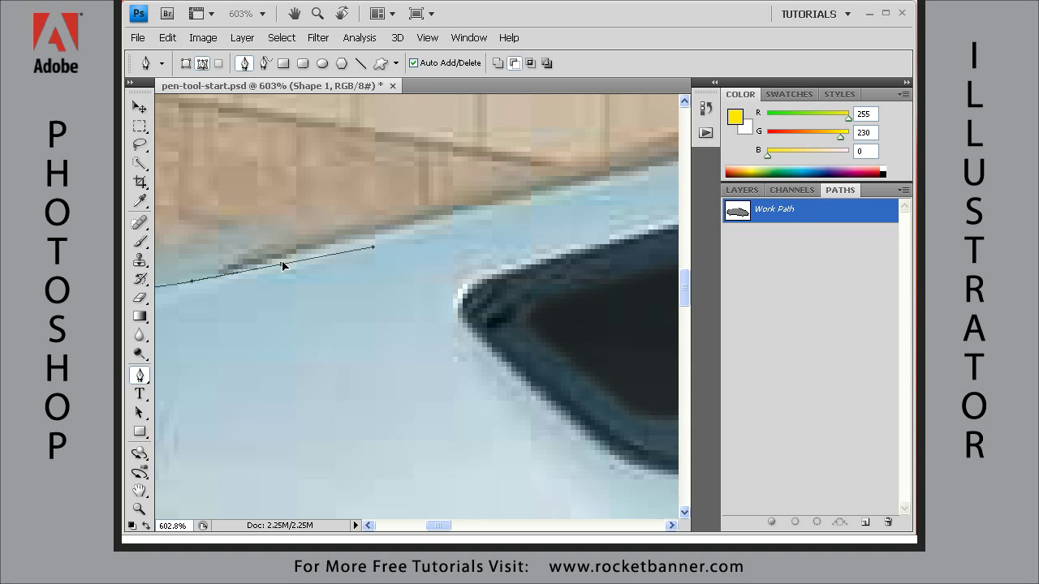
pyautogui.hotkey('ctrl', '-')
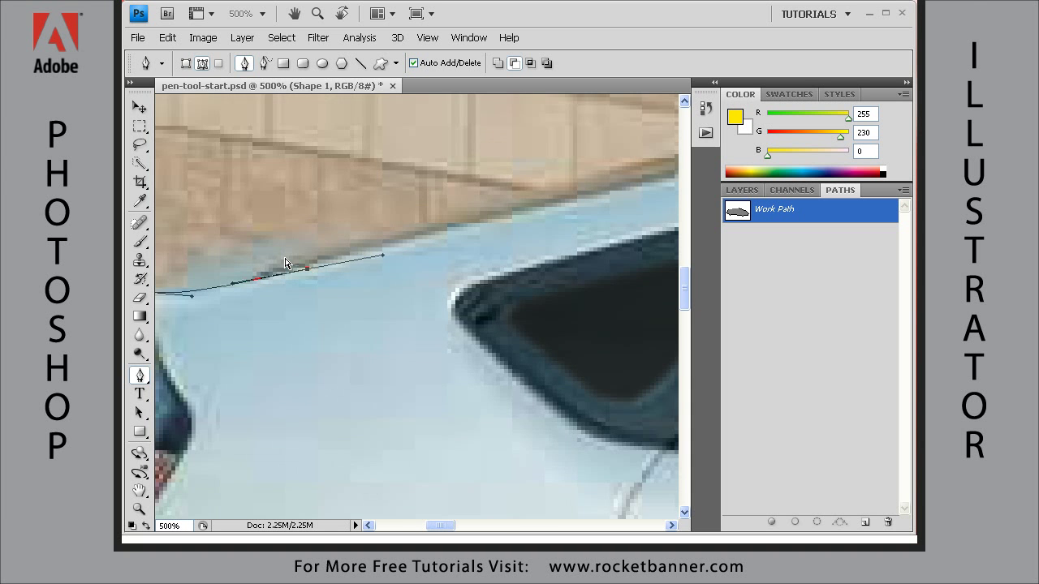
pyautogui.hotkey('ctrl', '-')
pyautogui.hotkey('ctrl', '-')
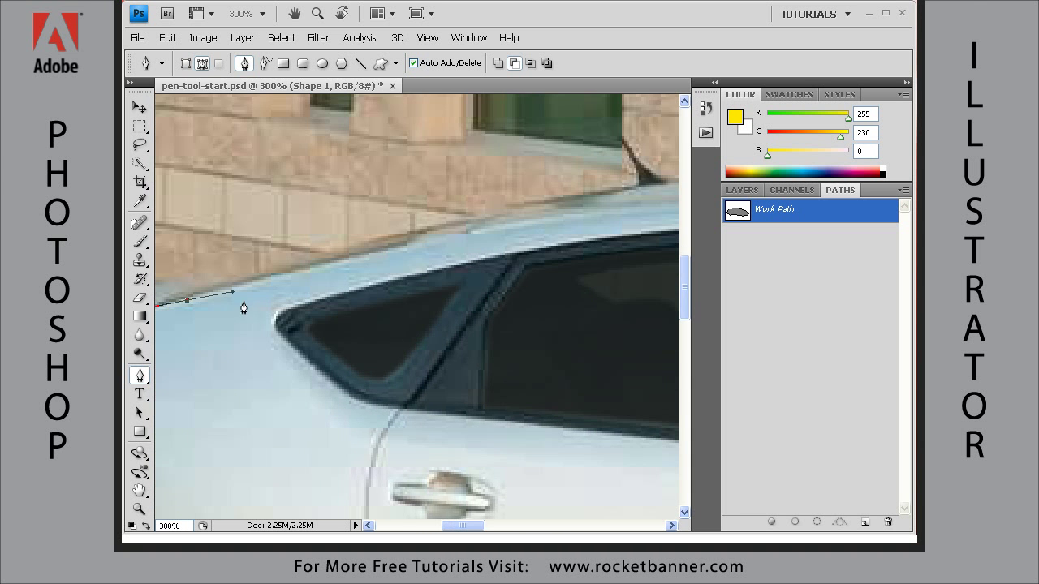
pyautogui.moveTo(232, 324); pyautogui.dragTo(341, 306)
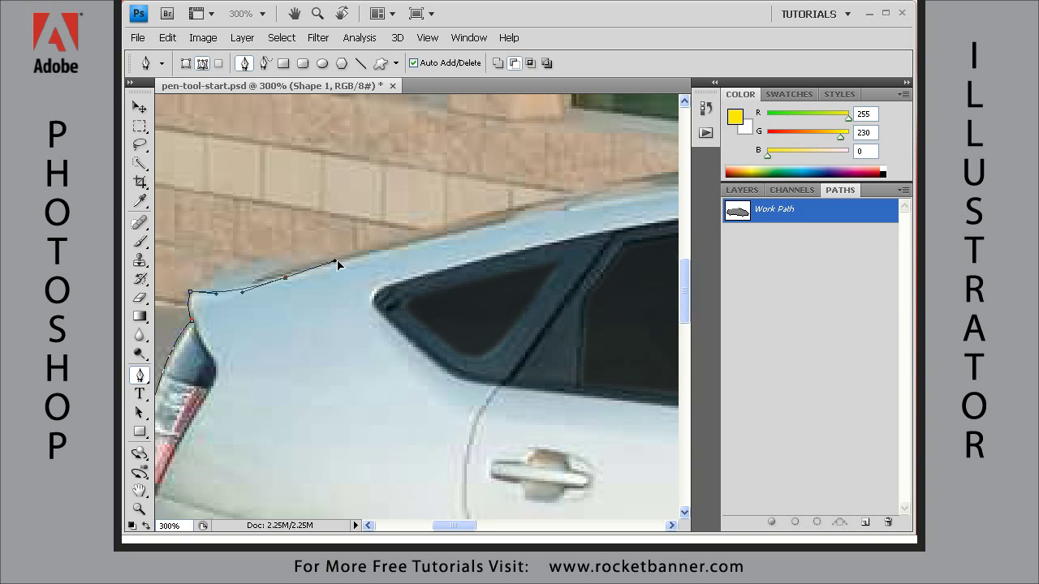
# Step: Trace the roofline from the spoiler past the antenna to the highest part of the roof, undoing the misplaced anchor
pyautogui.moveTo(426, 265); pyautogui.dragTo(261, 328)
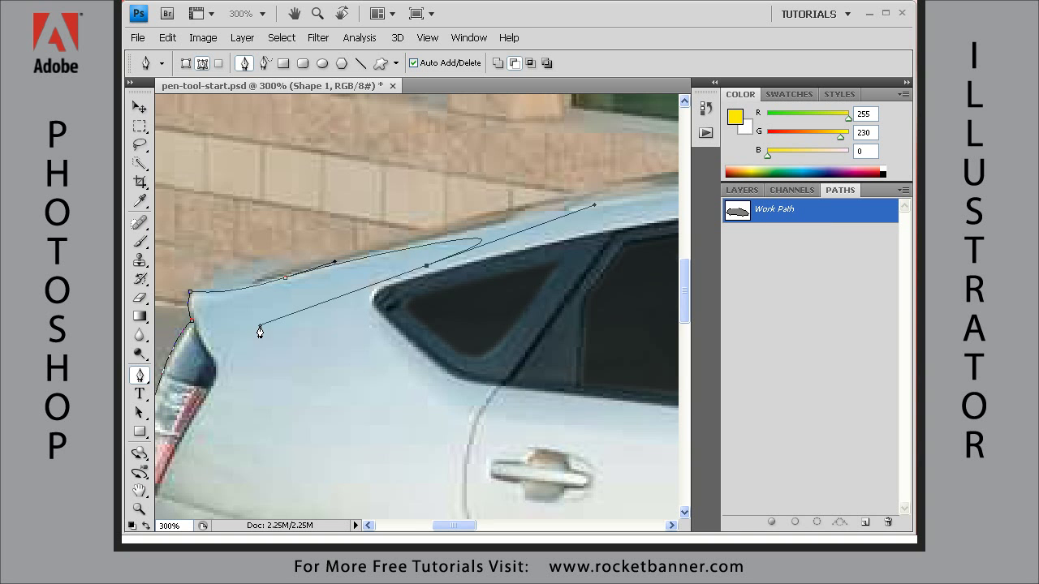
pyautogui.hotkey('ctrl', 'z')
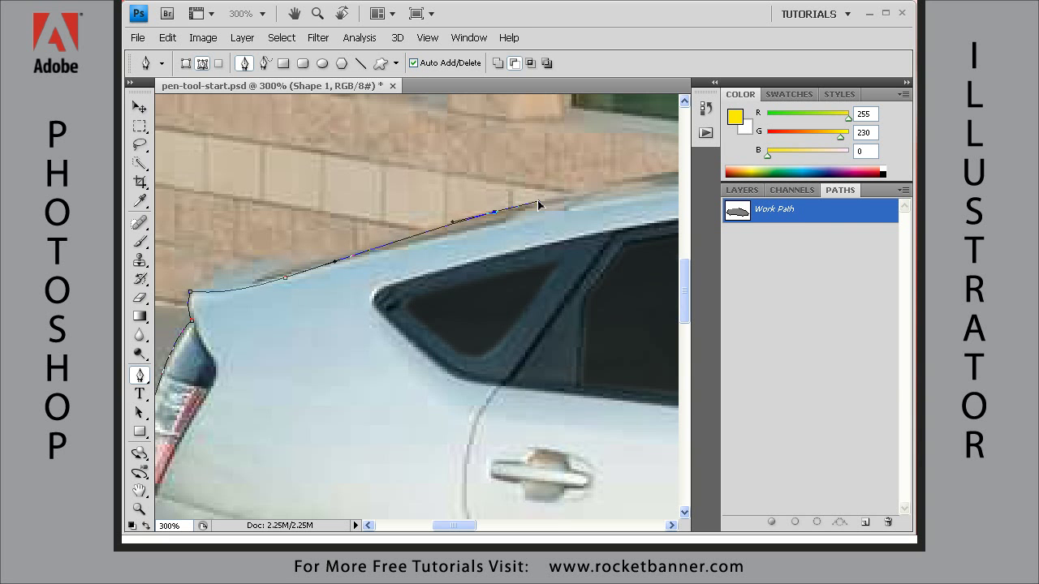
pyautogui.moveTo(376, 270); pyautogui.dragTo(256, 296)
pyautogui.moveTo(397, 256); pyautogui.dragTo(460, 249)
pyautogui.moveTo(538, 248); pyautogui.dragTo(308, 267)
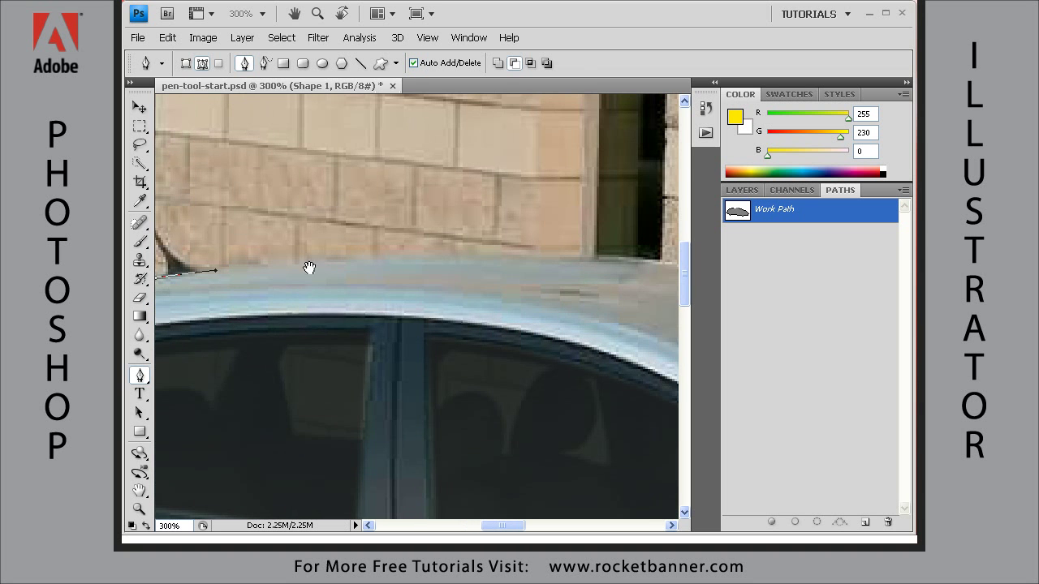
pyautogui.moveTo(445, 266); pyautogui.dragTo(482, 262)
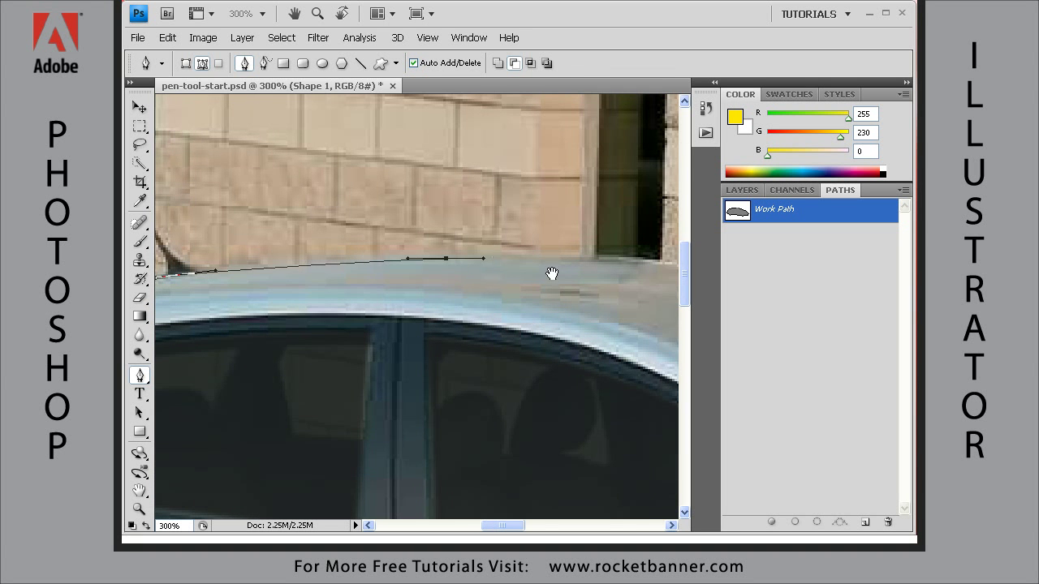
# Step: Close the path at its starting anchor above the windshield
pyautogui.moveTo(551, 275); pyautogui.dragTo(236, 287)
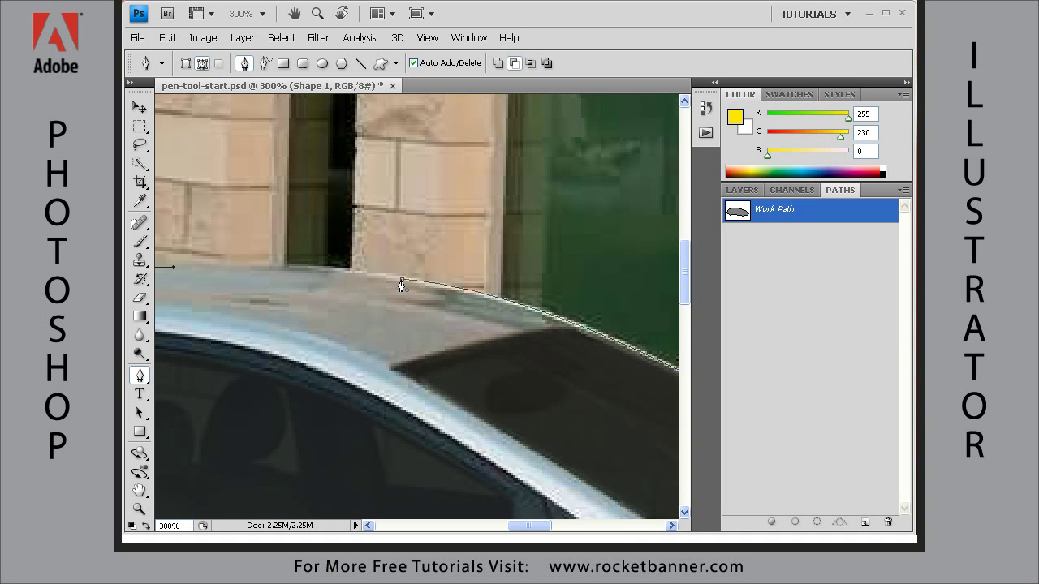
pyautogui.moveTo(332, 319); pyautogui.dragTo(397, 306)
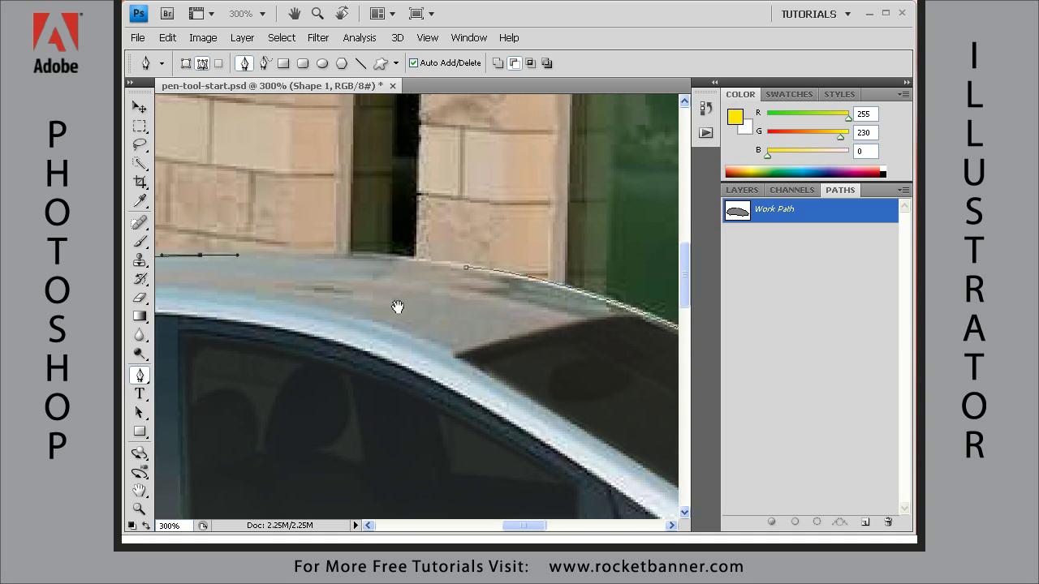
pyautogui.click(466, 269)
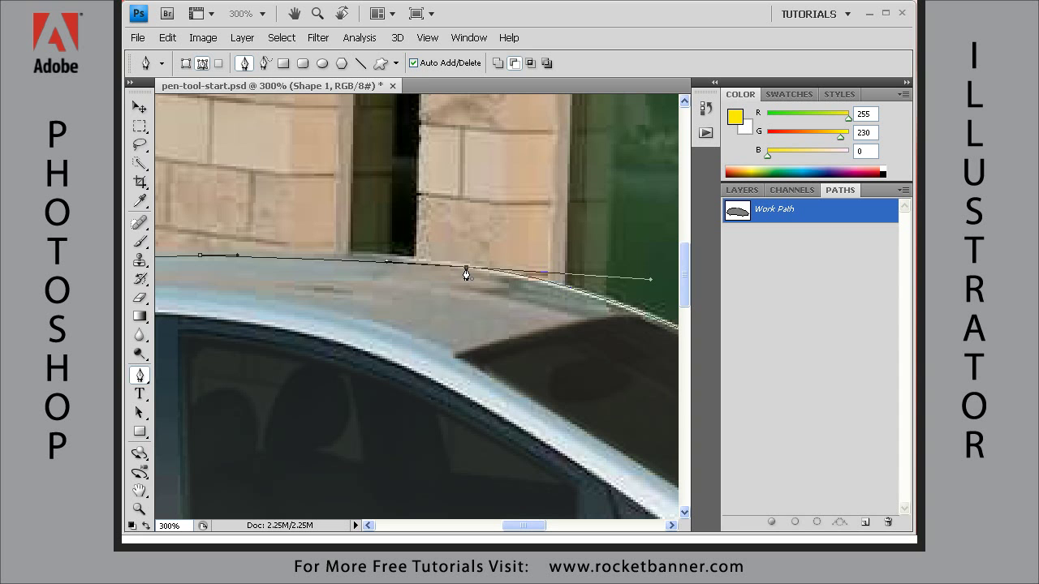
pyautogui.keyDown('ctrl'); pyautogui.click(467, 274); pyautogui.keyUp('ctrl')
pyautogui.moveTo(527, 313); pyautogui.dragTo(466, 311)
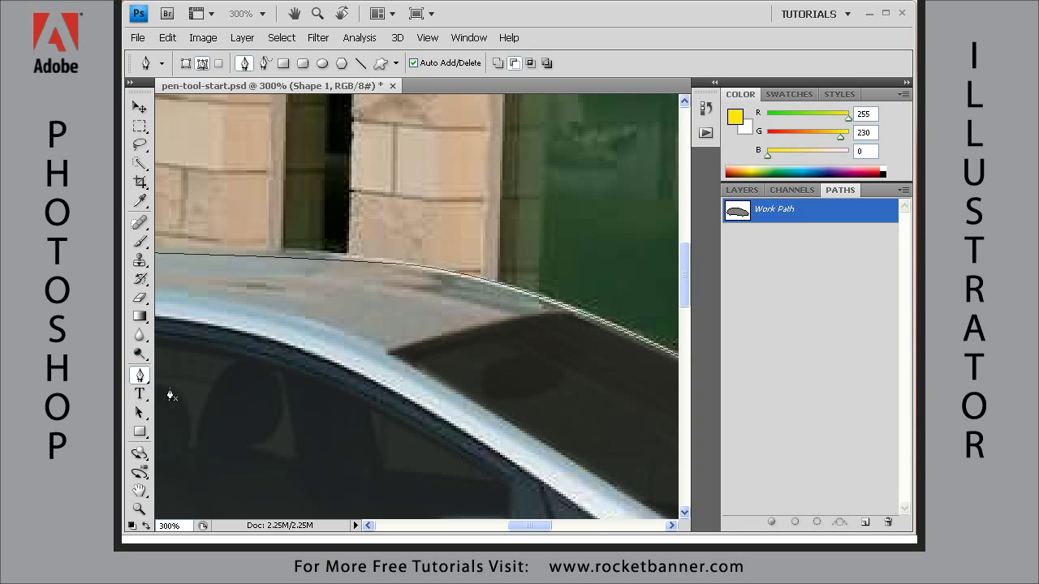
# Step: Select the anchor at the top of the roof with the Direct Selection tool and shift it slightly forward along the roofline
pyautogui.click(139, 413)
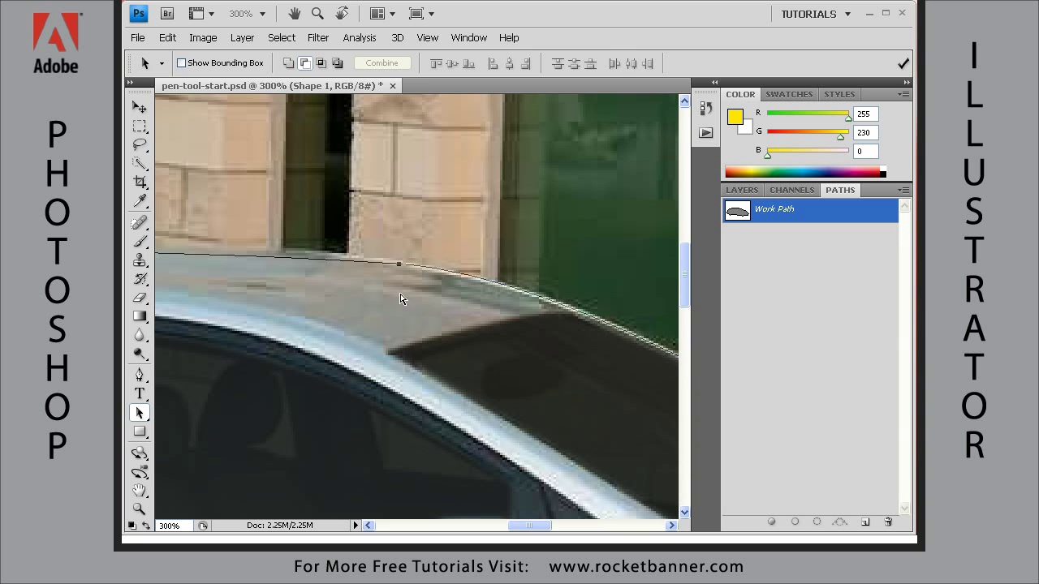
pyautogui.keyDown('ctrl'); pyautogui.click(398, 264); pyautogui.keyUp('ctrl')
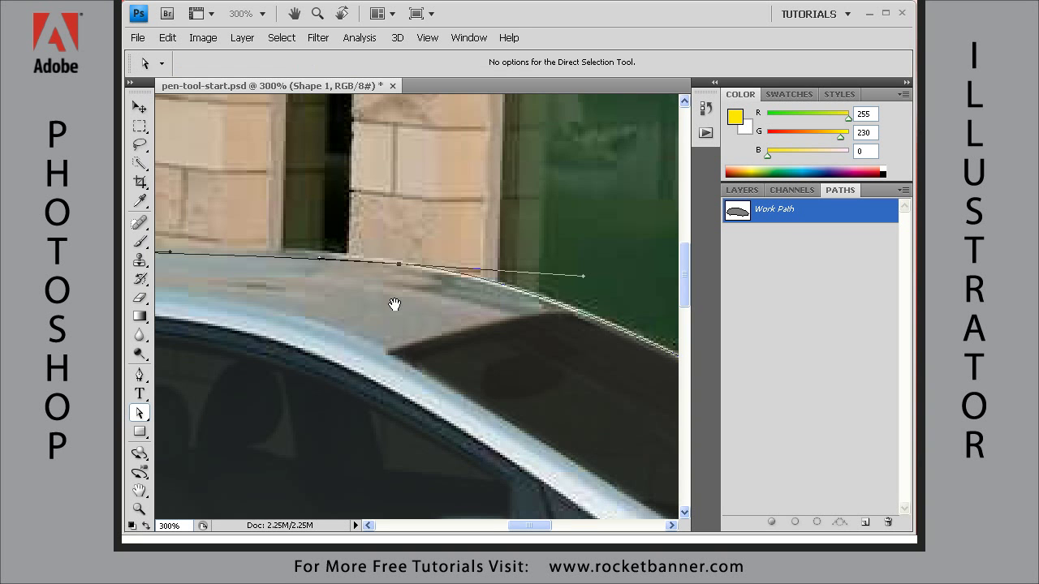
pyautogui.moveTo(394, 304); pyautogui.dragTo(499, 290)
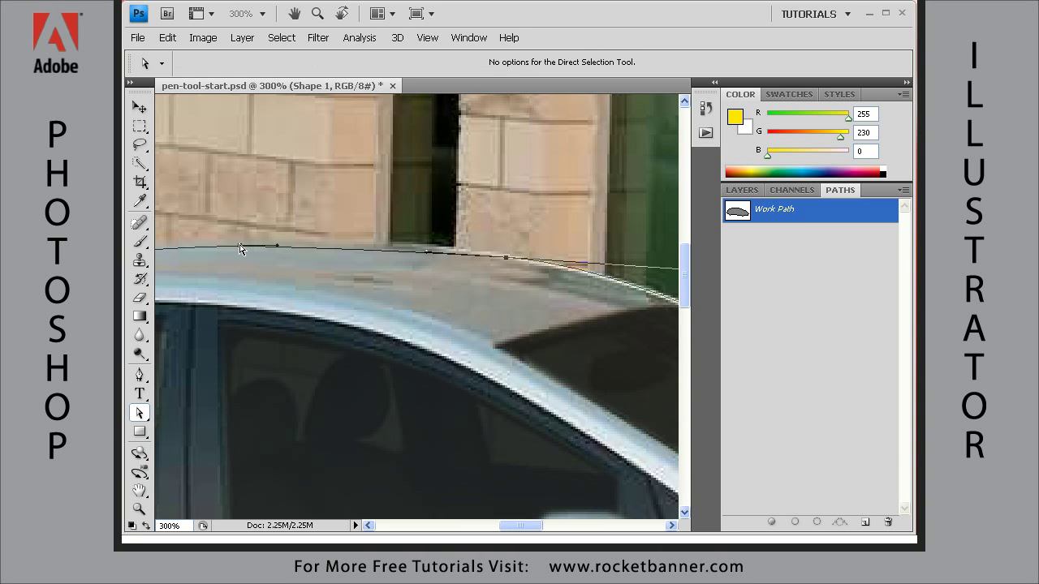
pyautogui.moveTo(239, 246); pyautogui.dragTo(252, 245)
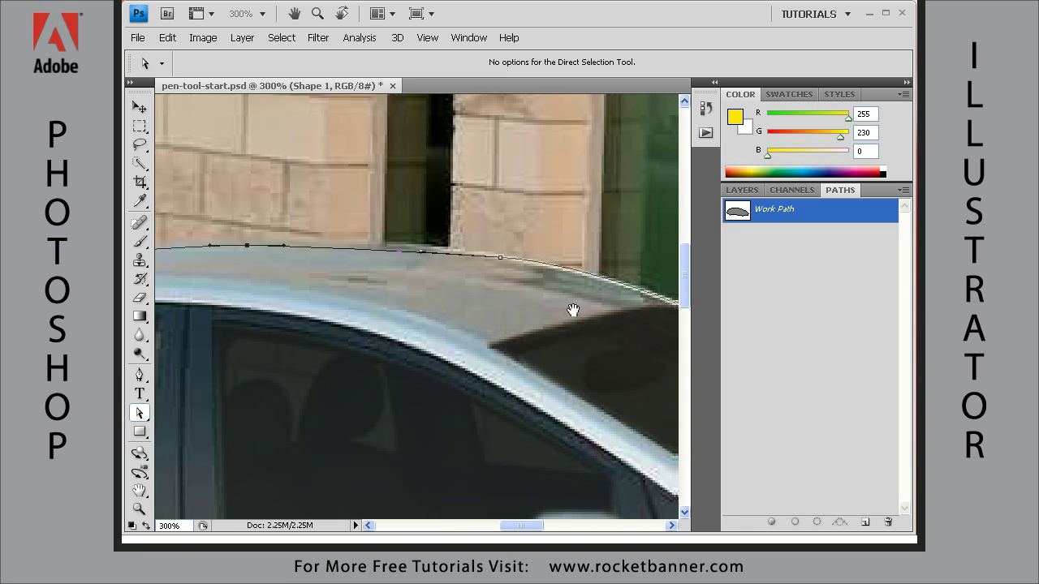
# Step: Inspect the closed path around the whole car, from the hood and front bumper along the wheels and sill to the roof
pyautogui.hscroll(5, 573, 341)
pyautogui.scroll(-1, 573, 340)
pyautogui.hscroll(5, 572, 365)
pyautogui.scroll(-4, 554, 408)
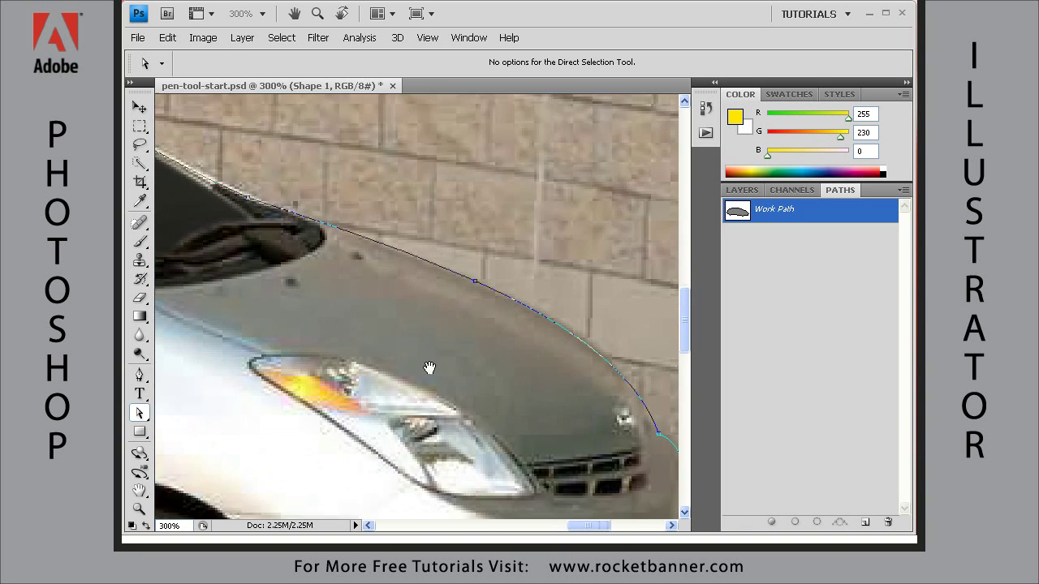
pyautogui.scroll(-4, 497, 417)
pyautogui.hscroll(-5, 365, 378)
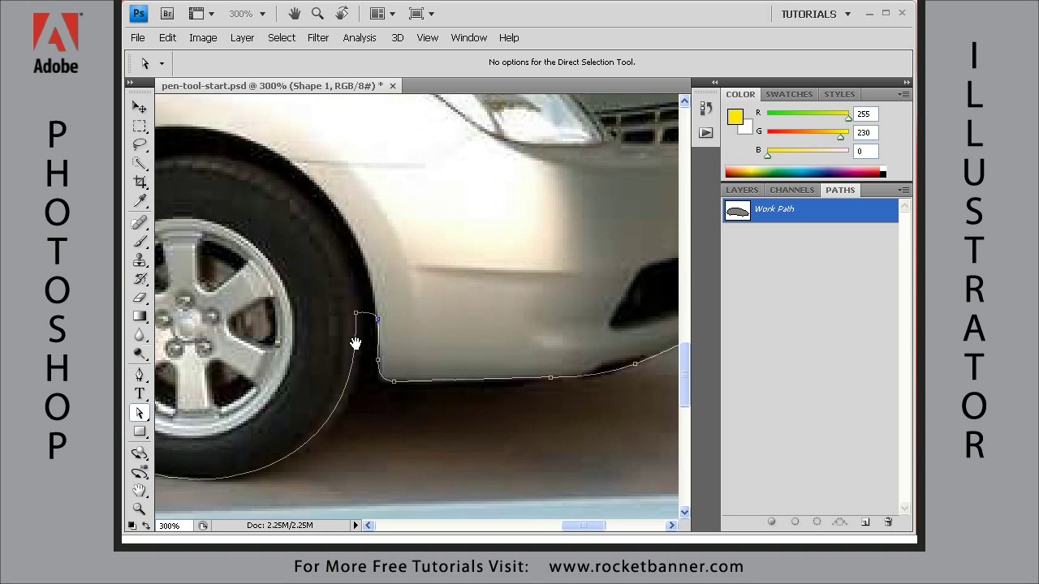
pyautogui.hscroll(-10, 313, 412)
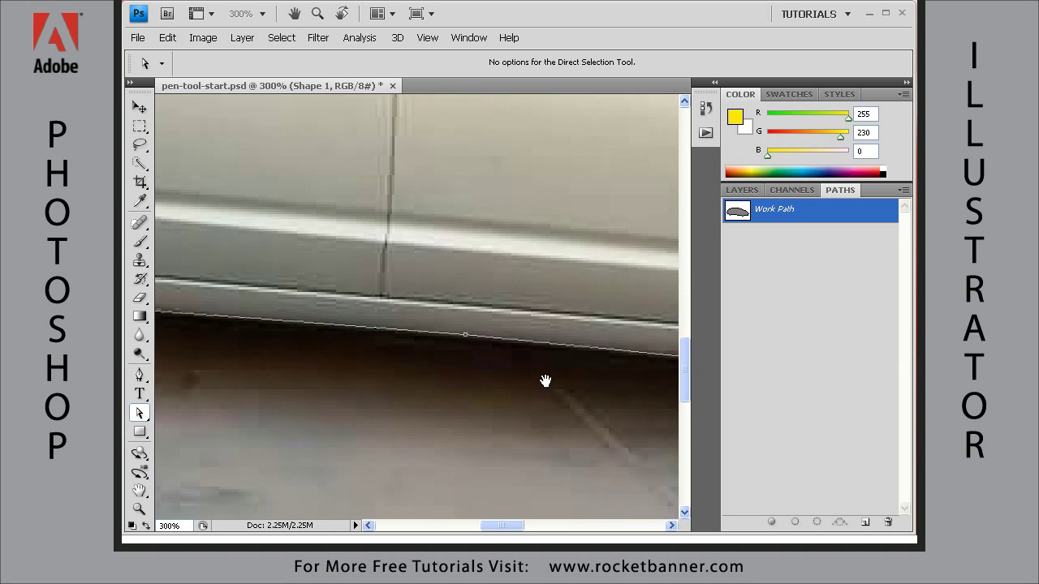
pyautogui.hscroll(-12, 324, 390)
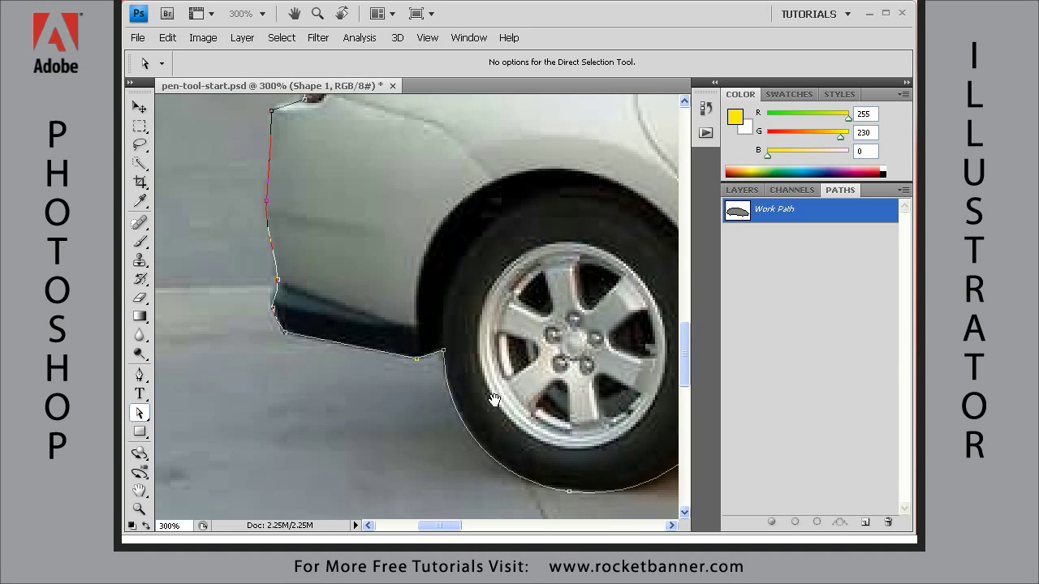
pyautogui.scroll(6, 388, 418)
pyautogui.hscroll(8, 369, 350)
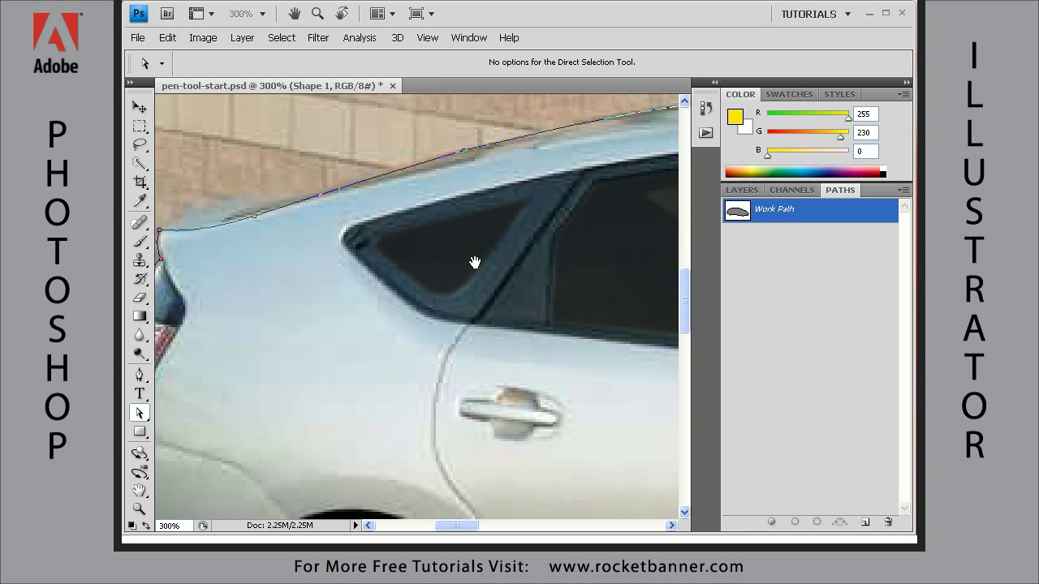
pyautogui.hscroll(10, 500, 280)
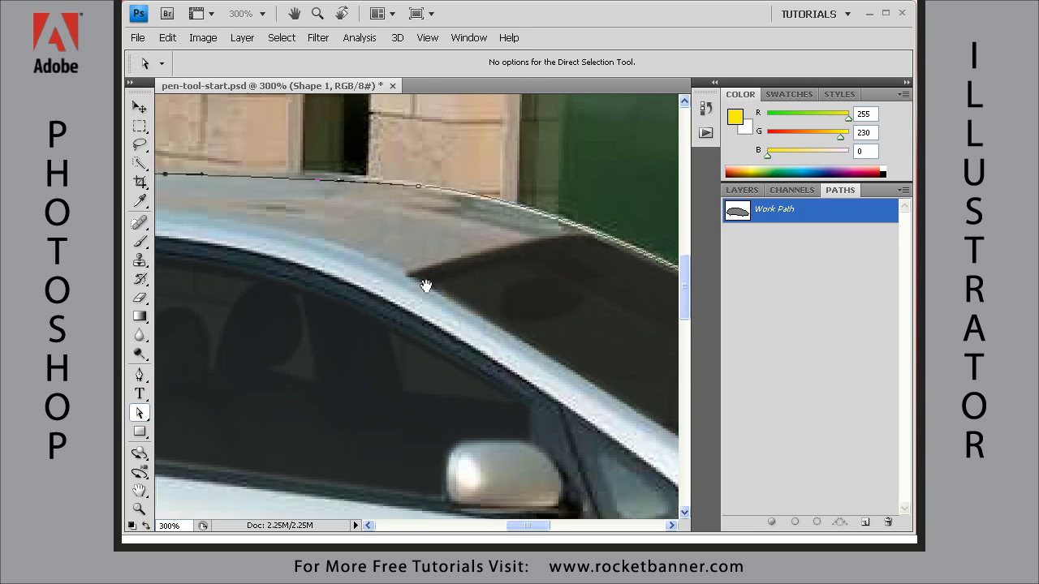
pyautogui.hotkey('ctrl', '-')
pyautogui.hotkey('ctrl', '-')
pyautogui.hotkey('ctrl', '-')
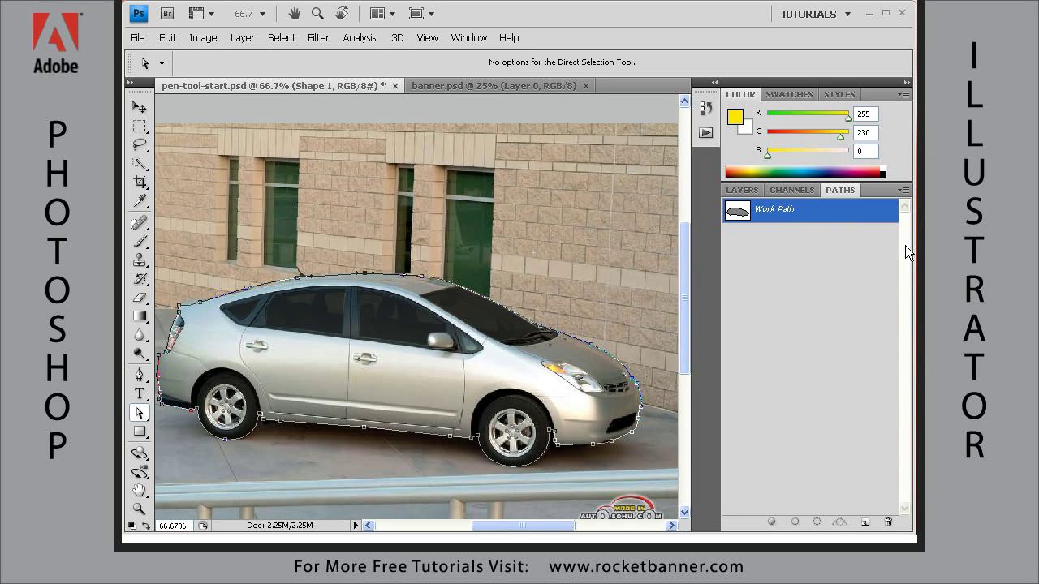
# Step: Save the work path under the name car
pyautogui.click(902, 191)
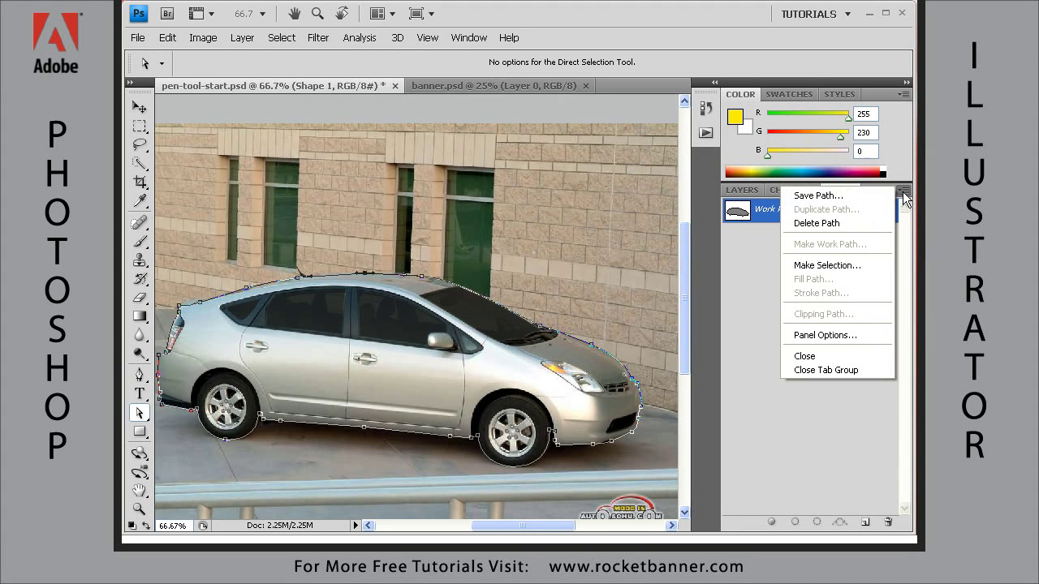
pyautogui.click(805, 197)
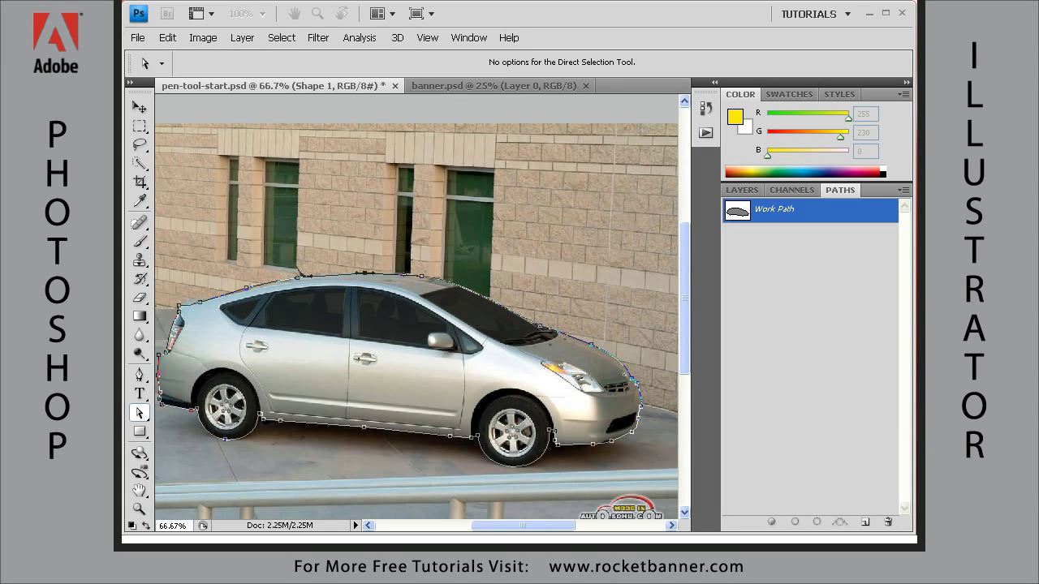
pyautogui.press('Return')
pyautogui.click(191, 140)
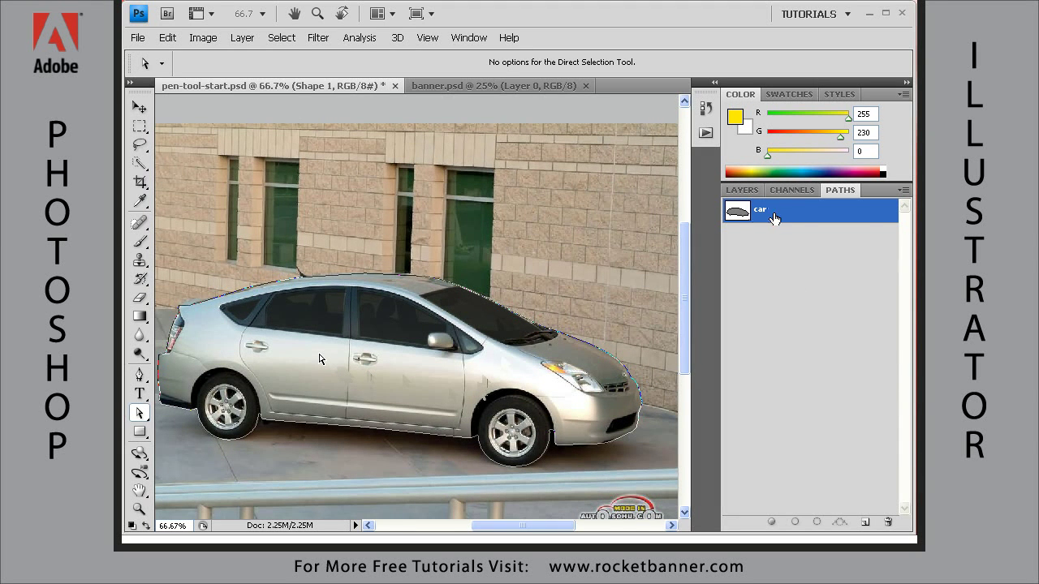
# Step: Make a new anti-aliased selection from the car path with a feather radius of 0 pixels
pyautogui.click(902, 190)
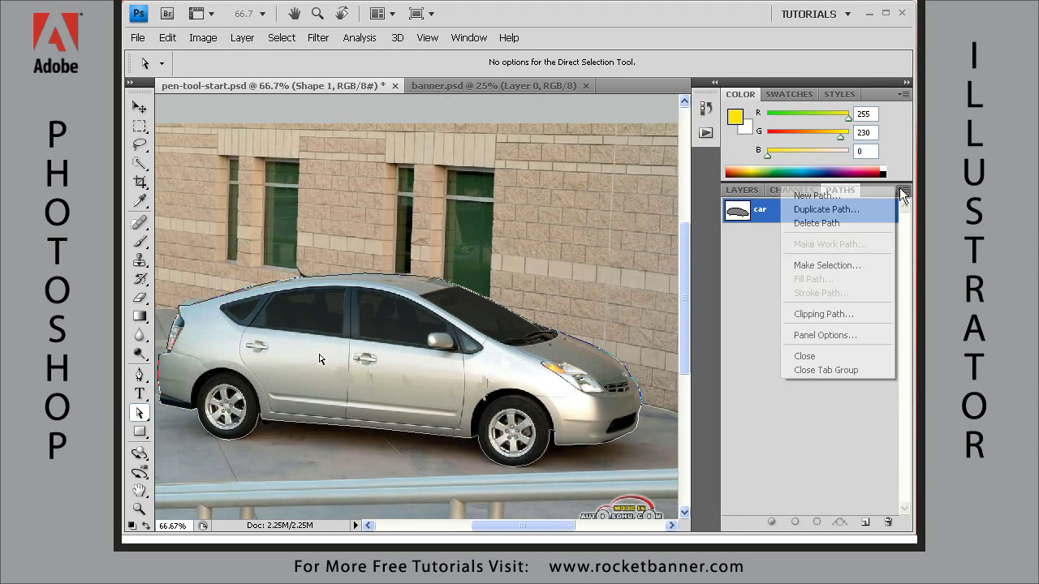
pyautogui.click(853, 271)
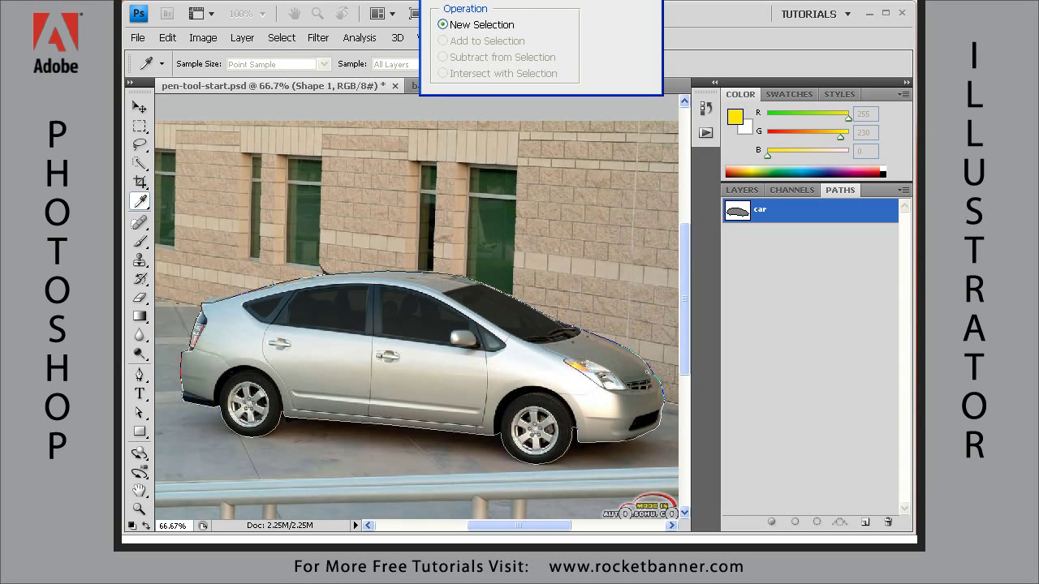
pyautogui.moveTo(517, 0); pyautogui.dragTo(517, 26)
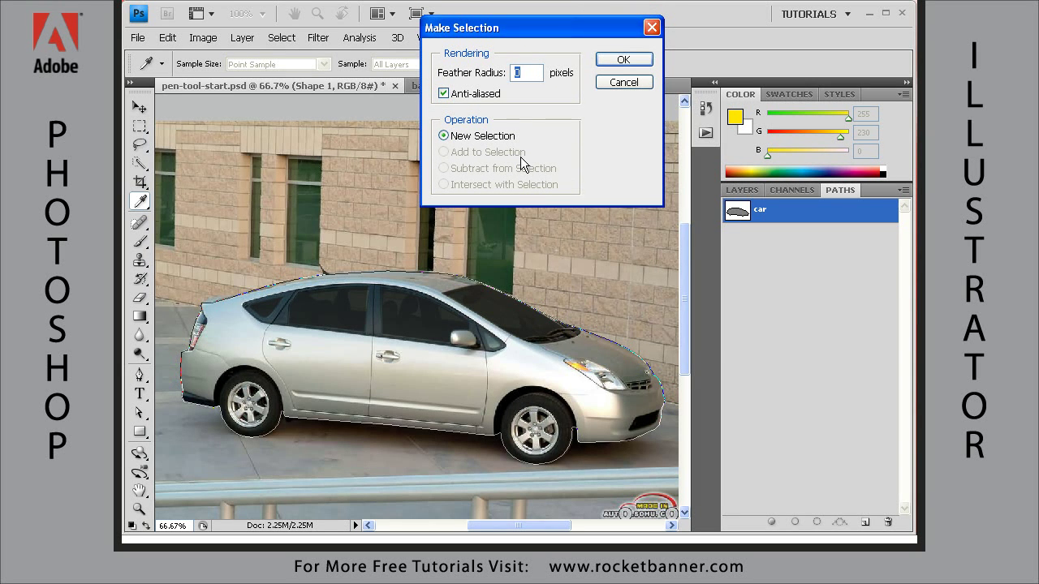
pyautogui.click(622, 62)
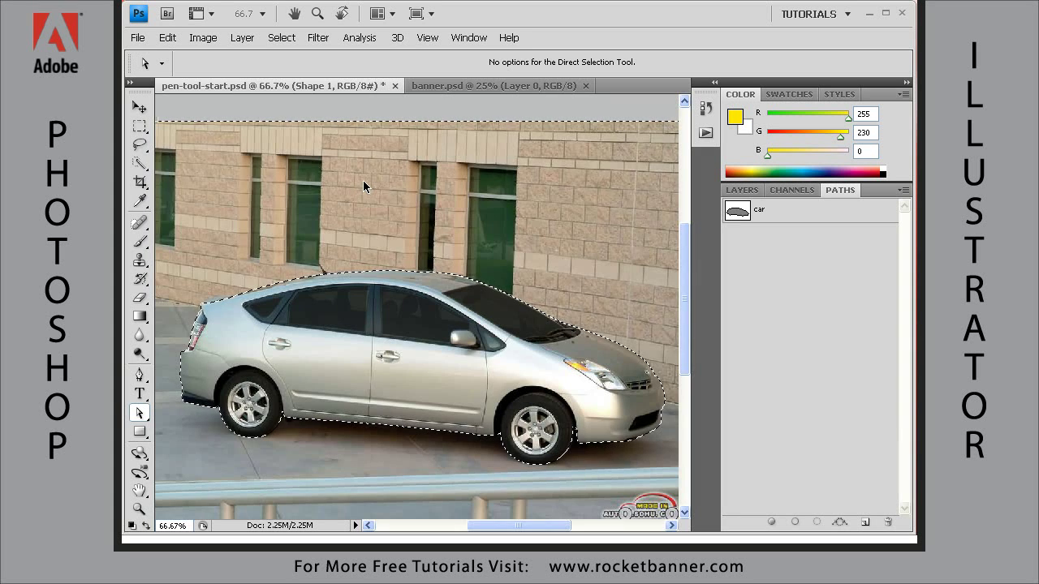
# Step: Invert the selection so that only the car is selected instead of the surrounding background
pyautogui.hotkey('ctrl', '-')
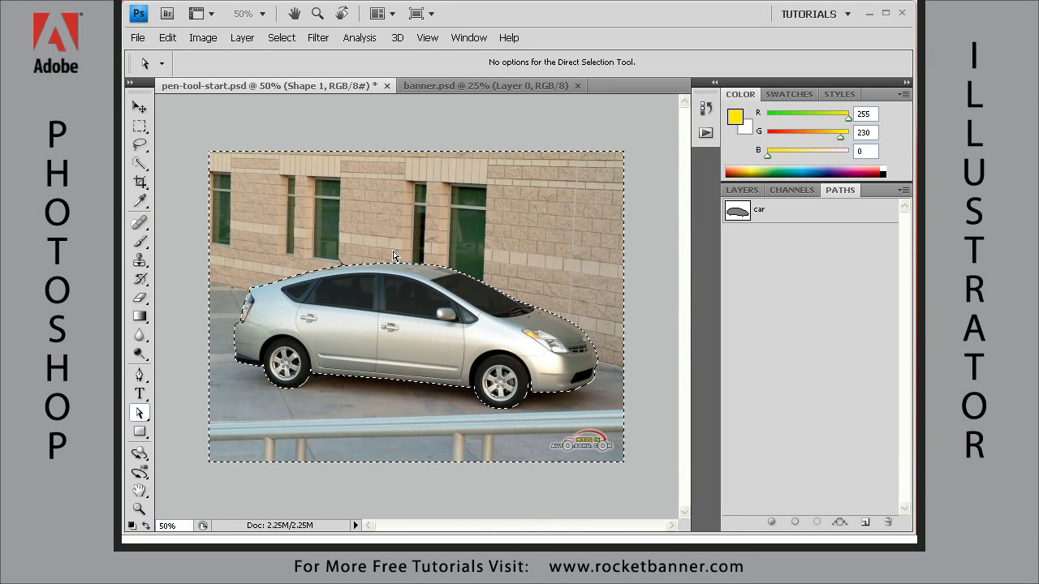
pyautogui.click(281, 37)
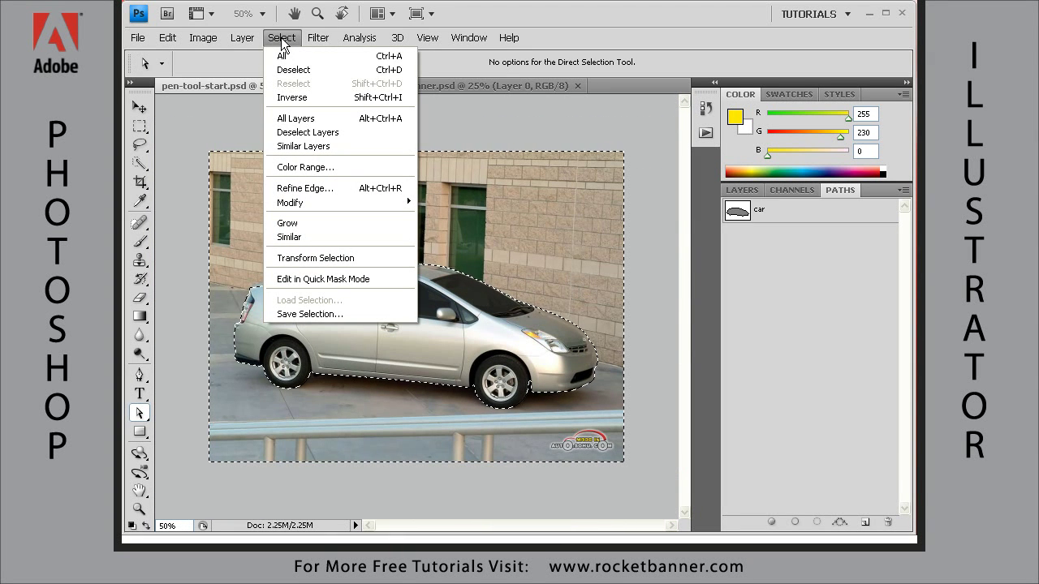
pyautogui.click(290, 97)
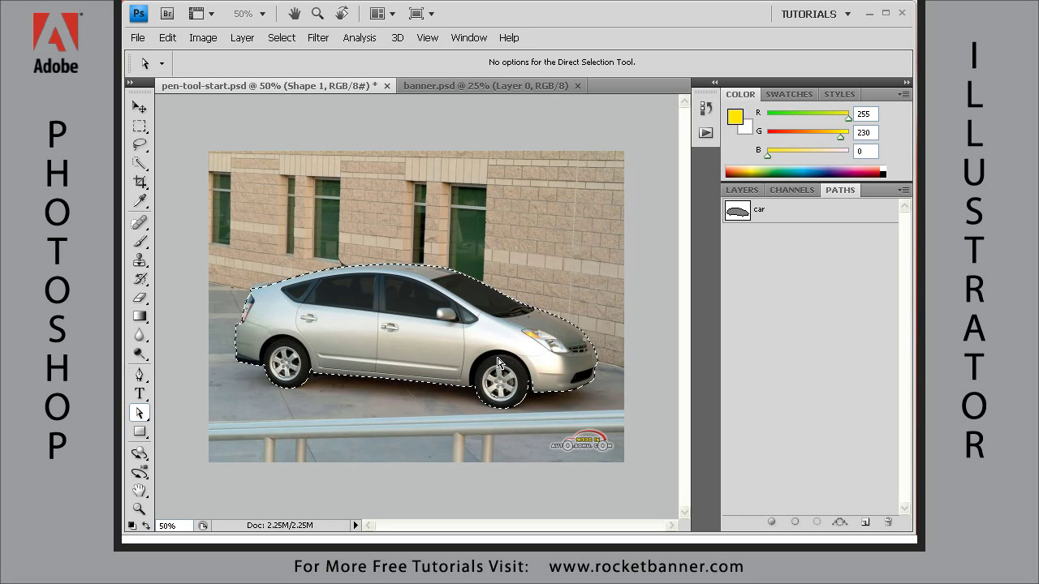
# Step: Copy the selected car from the Background layer onto its own layer and hide the Background layer
pyautogui.click(745, 190)
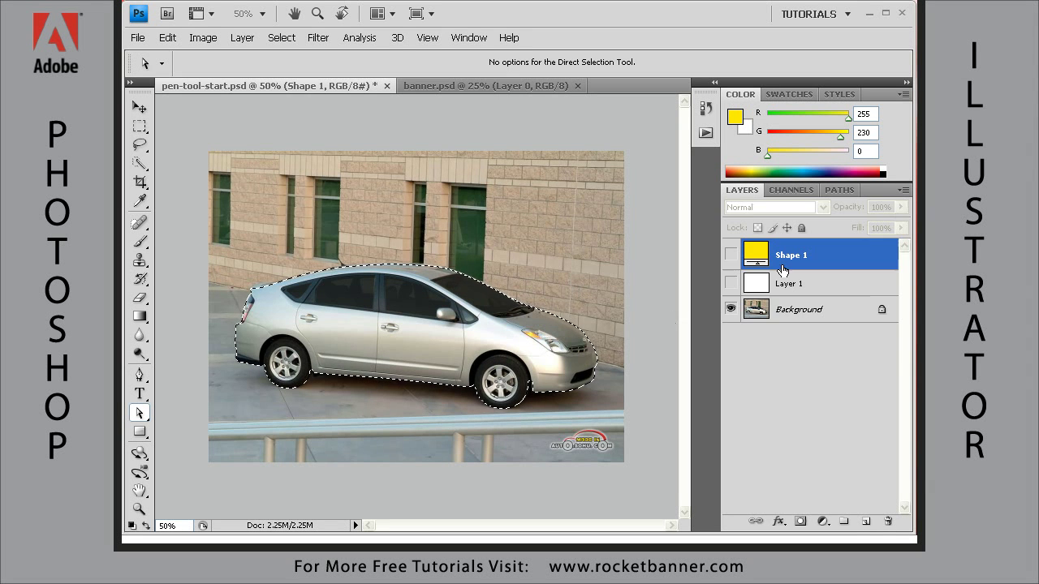
pyautogui.click(795, 318)
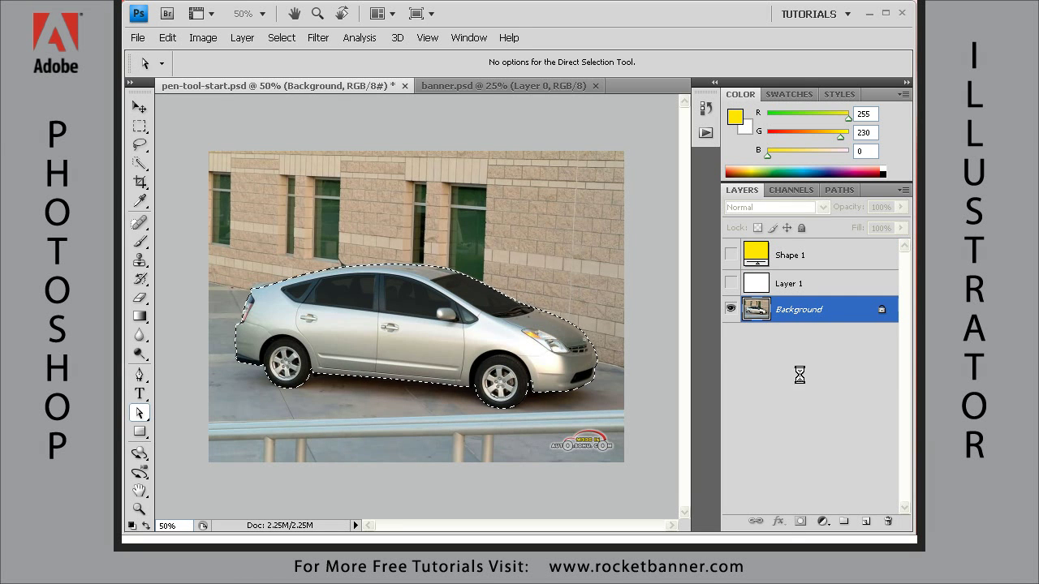
pyautogui.hotkey('ctrl', 'j')
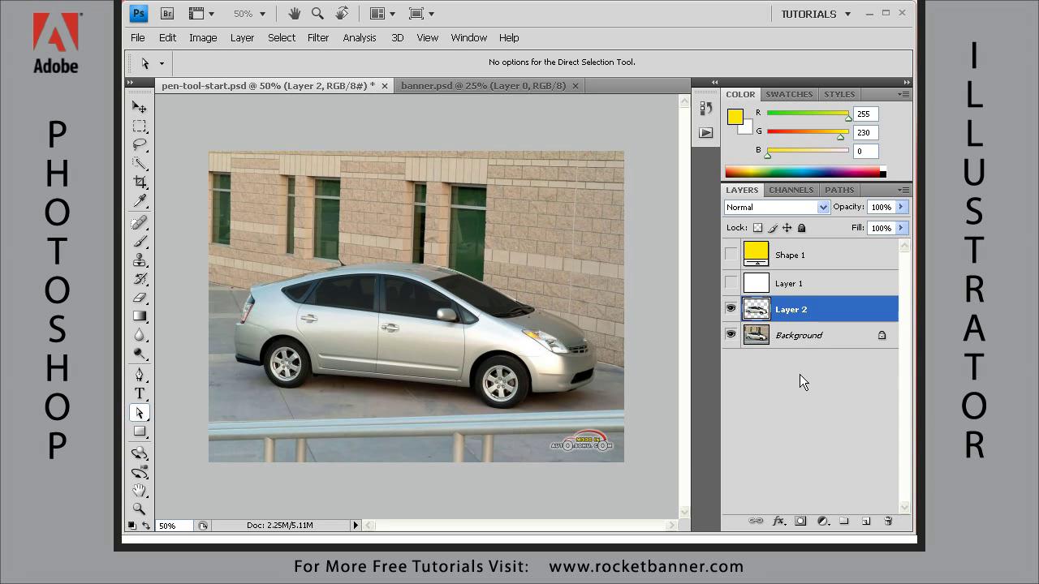
pyautogui.click(730, 335)
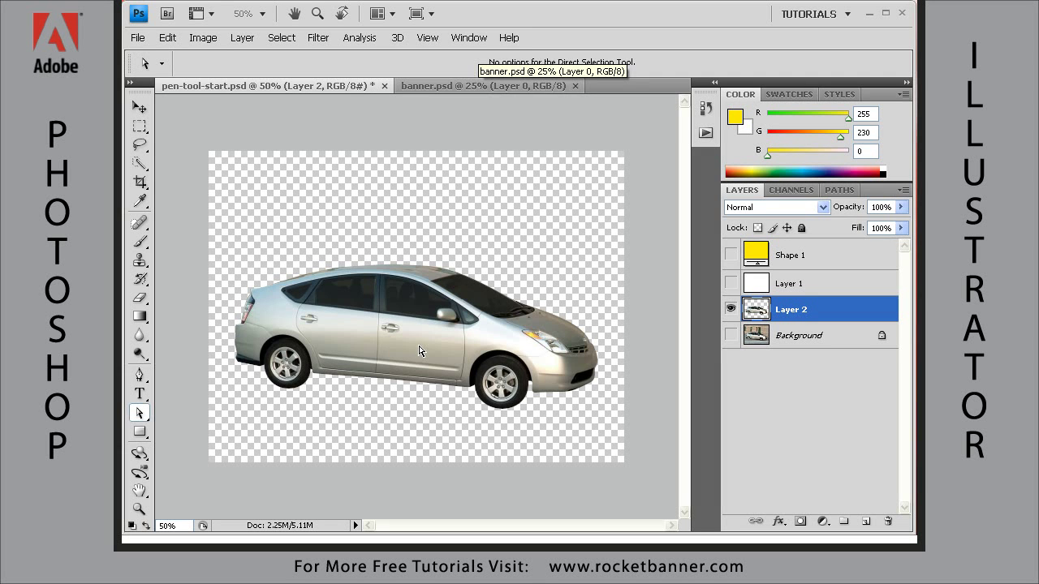
# Step: Move the cut-out car into banner.psd with the Move tool and place it in the left half of the banner
pyautogui.press('v')
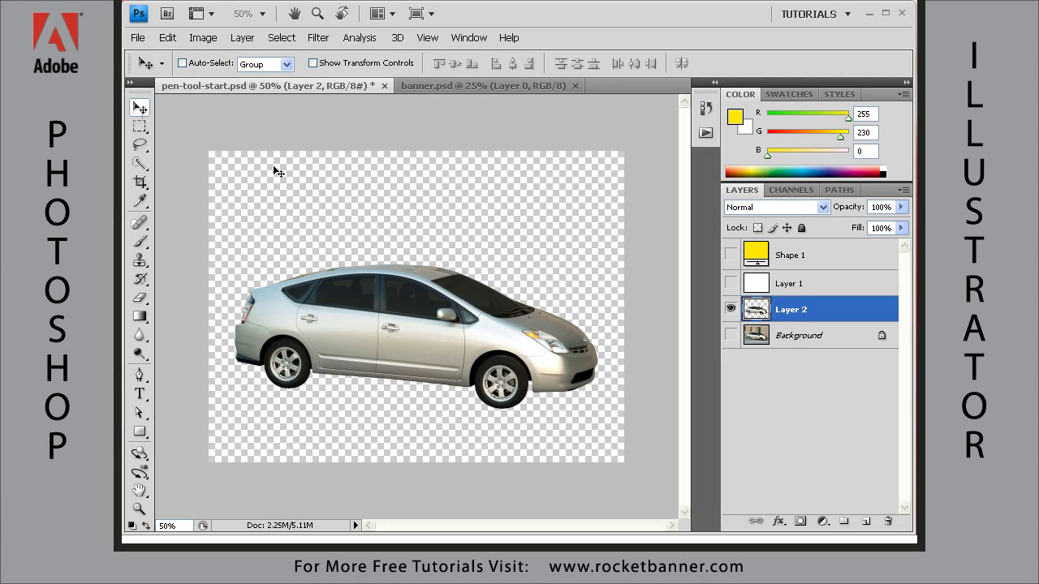
pyautogui.moveTo(387, 339); pyautogui.dragTo(325, 338)
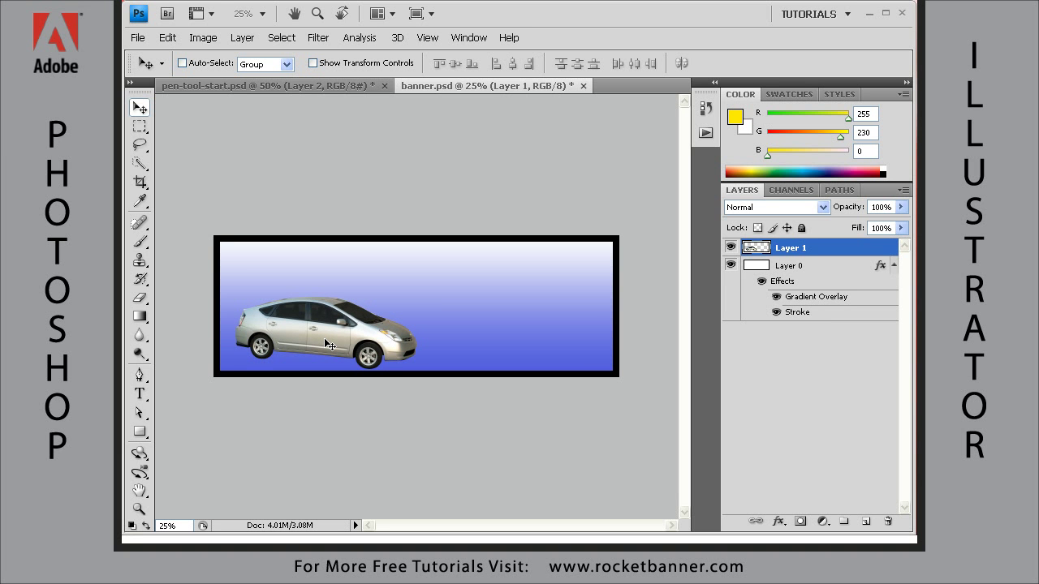